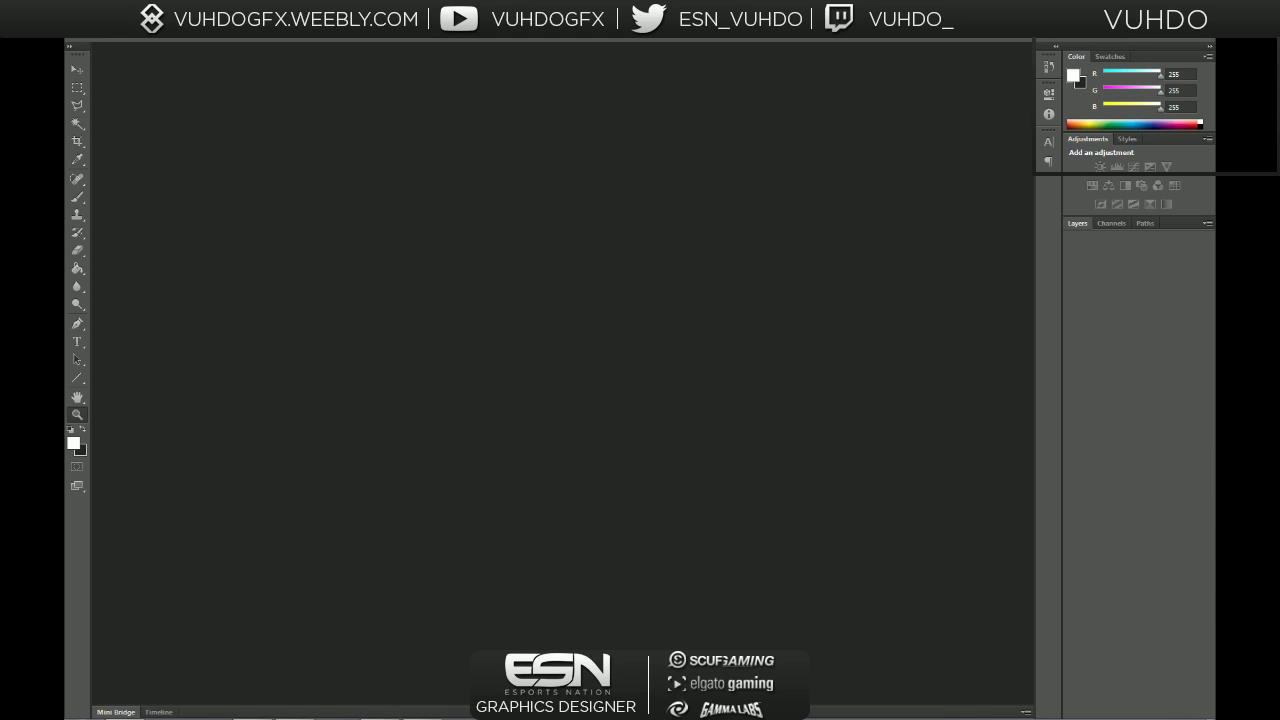
- Create a transparent 1252 × 626 px, 300 ppi document using the TwitterHeader preset
key(alt+f)
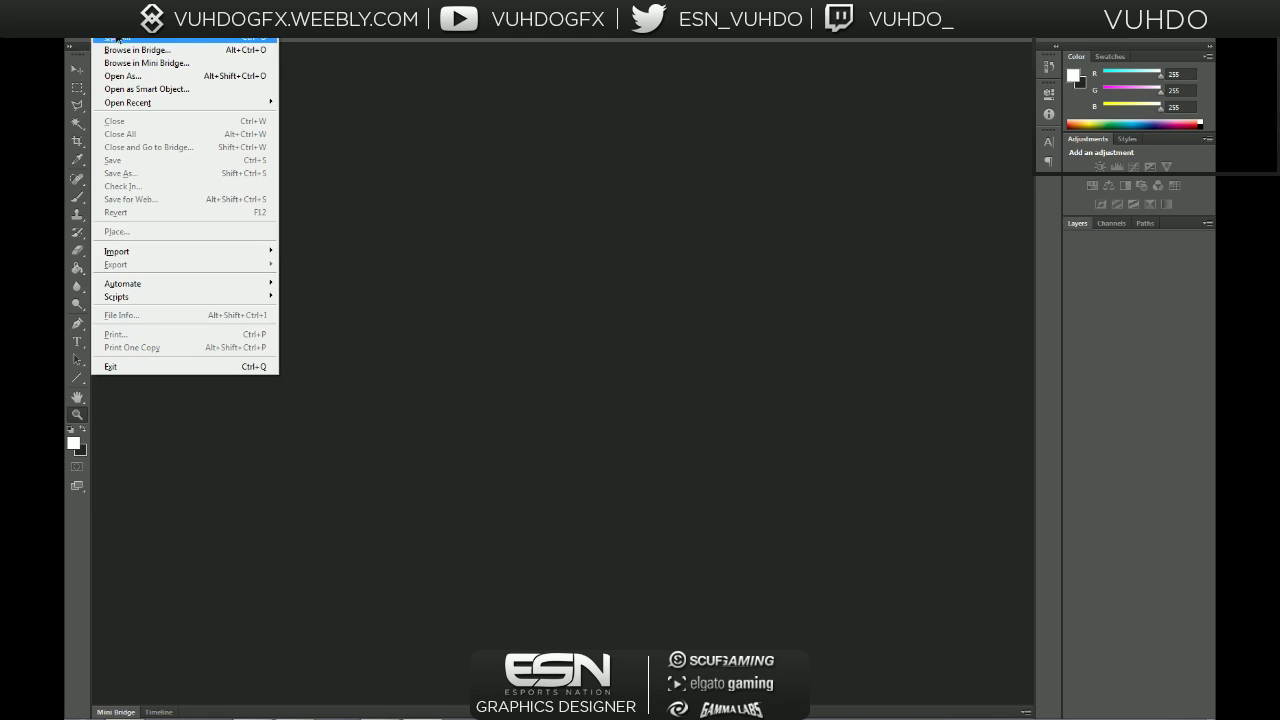
key(o)
key(Escape)
key(alt+f)
key(Right)
key(Left)
key(n)
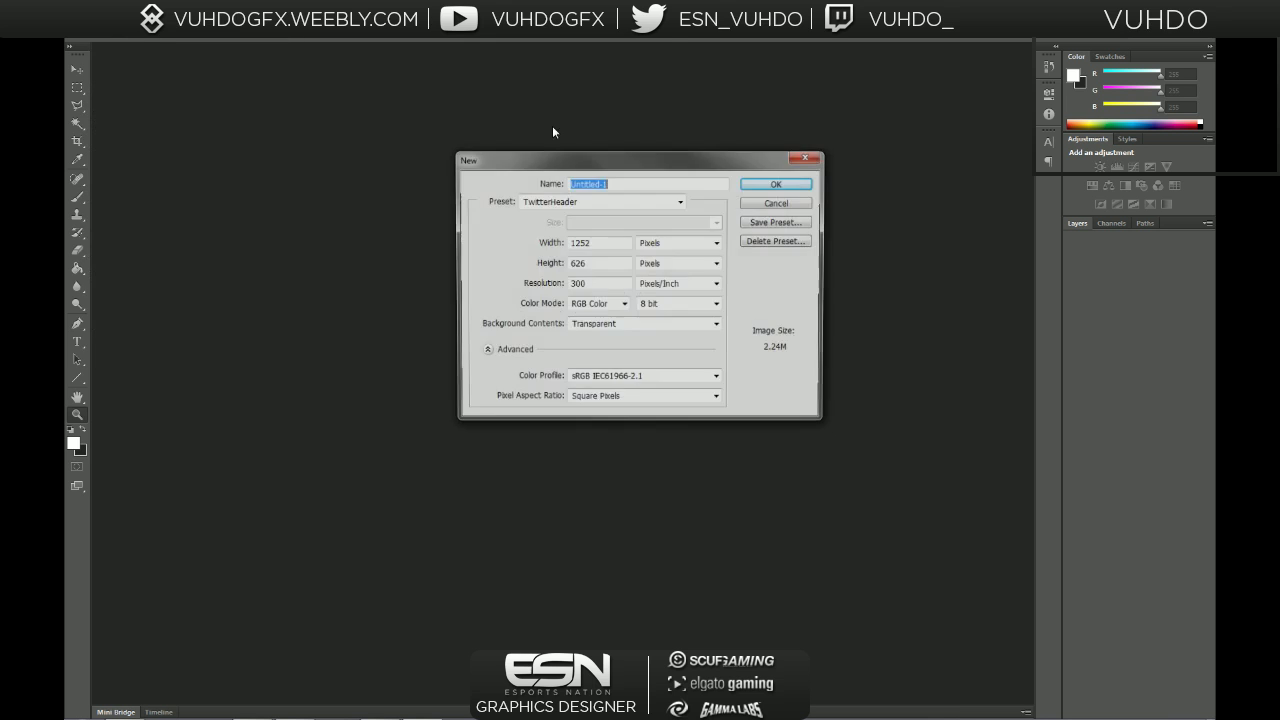
click(781, 184)
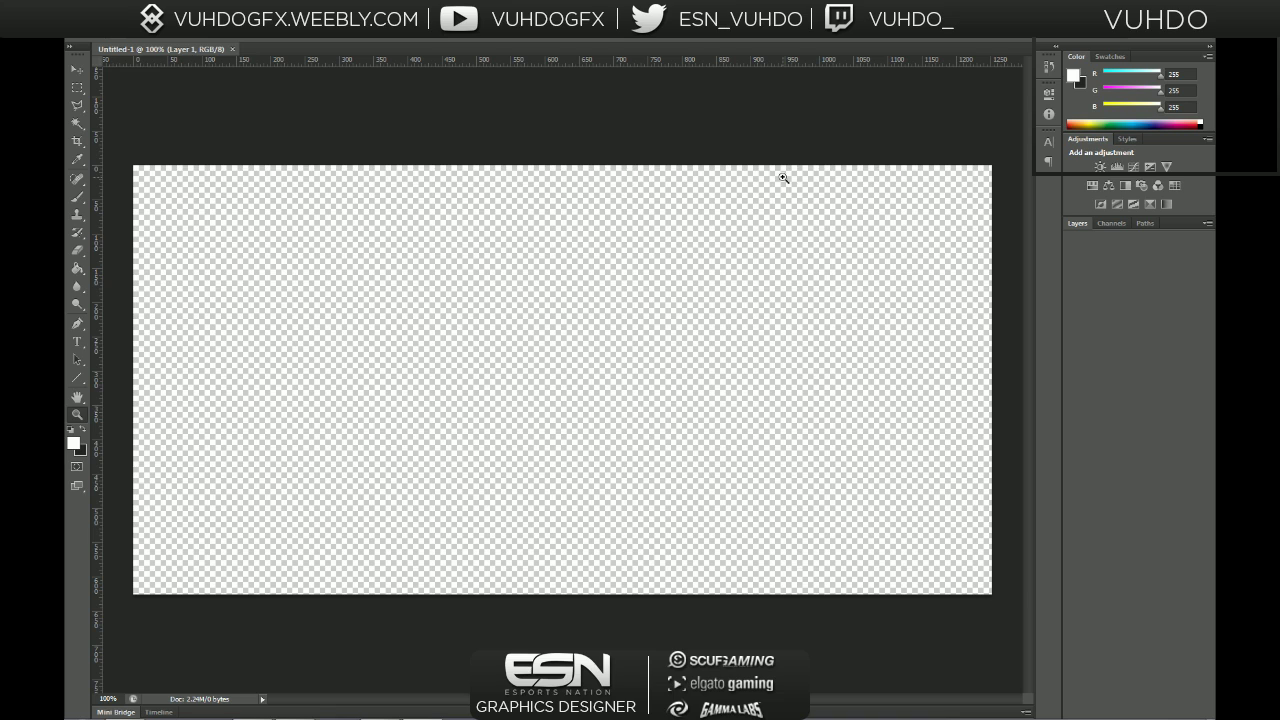
click(1077, 224)
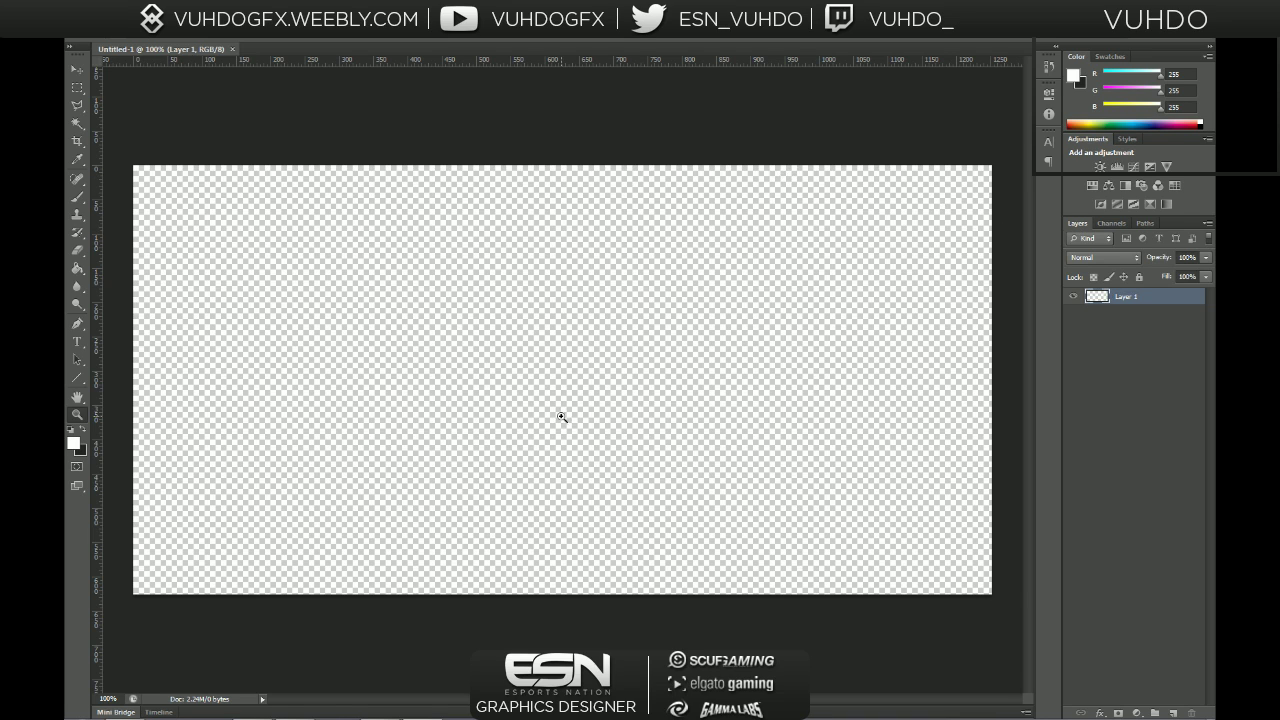
- Fill Layer 1 with dark grey (36, 36, 36) using the Paint Bucket after swapping colours
key(g)
click(525, 440)
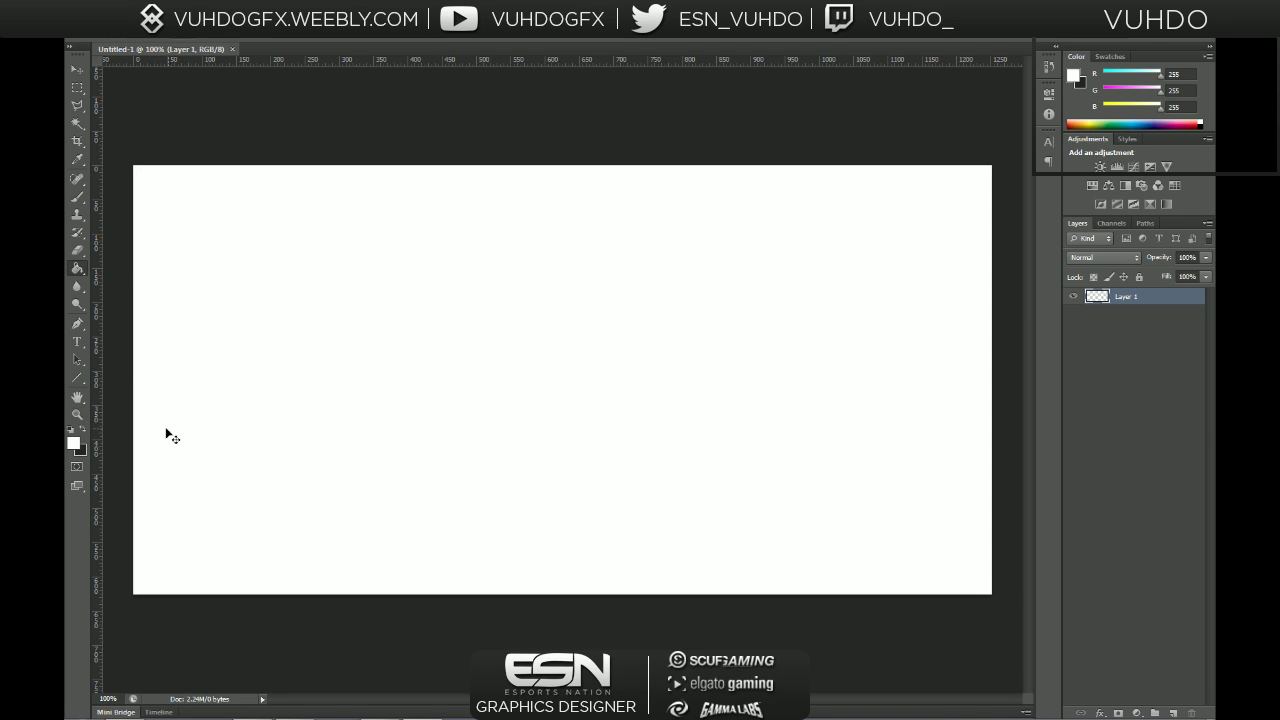
key(ctrl+z)
click(574, 440)
mouse_move(240, 716)
click(88, 428)
click(255, 430)
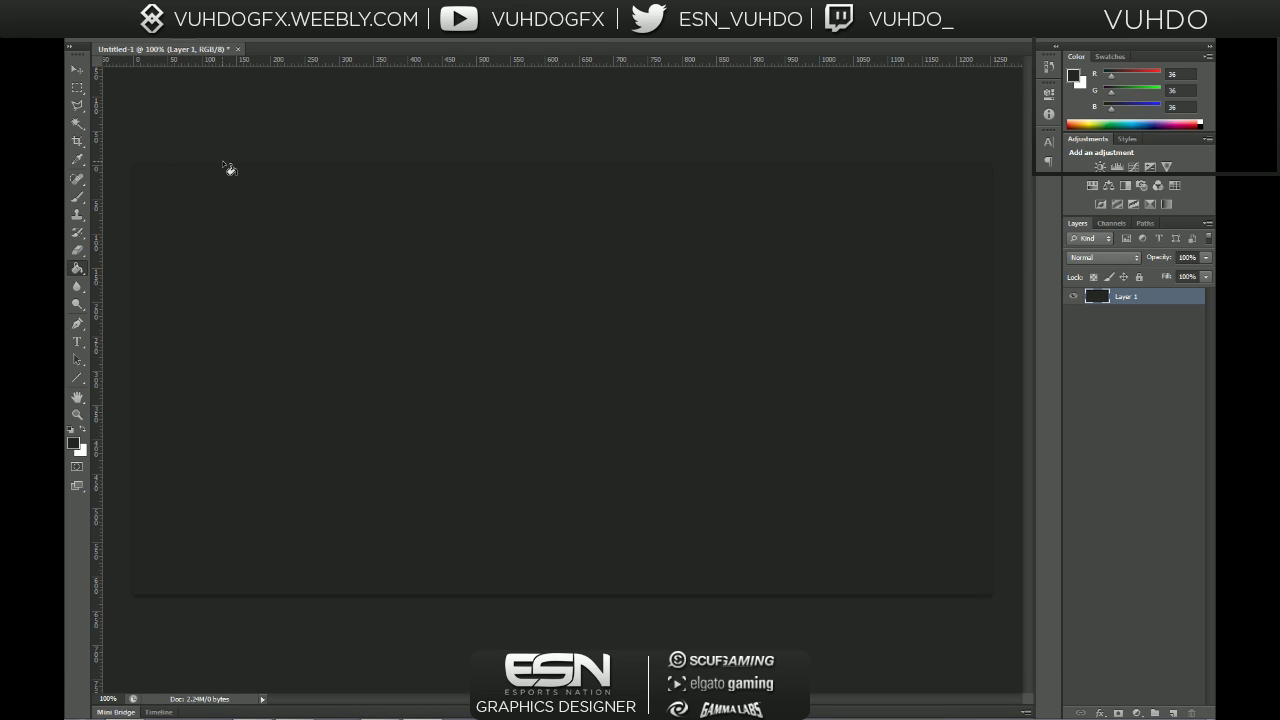
key(l)
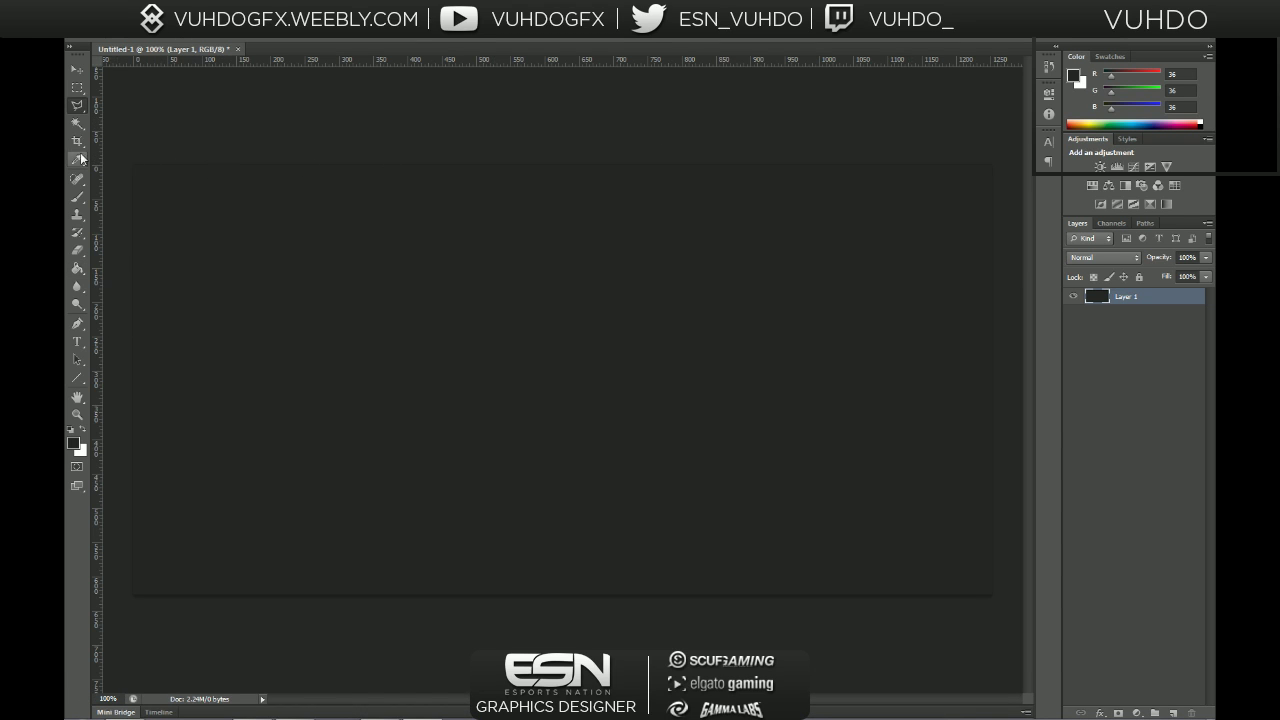
key(g)
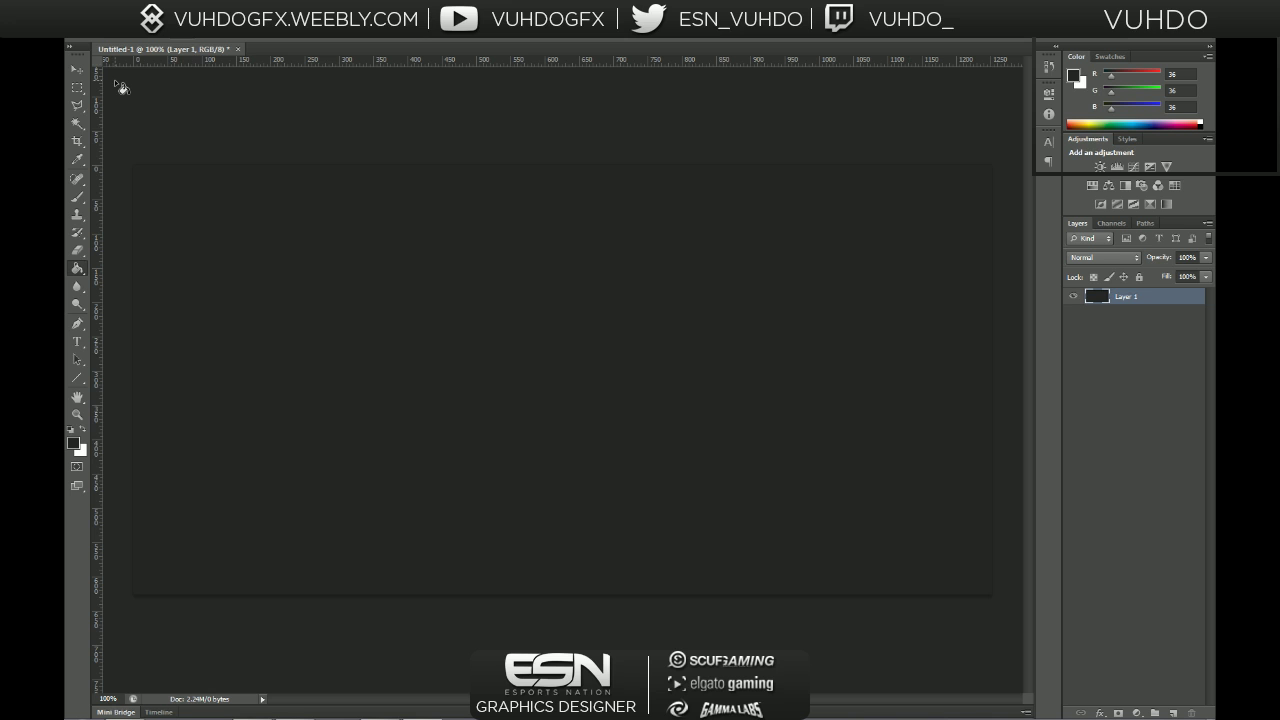
- Open the NewLogo image from the My Pictures > Vuhdo folder
click(103, 28)
click(120, 60)
click(250, 292)
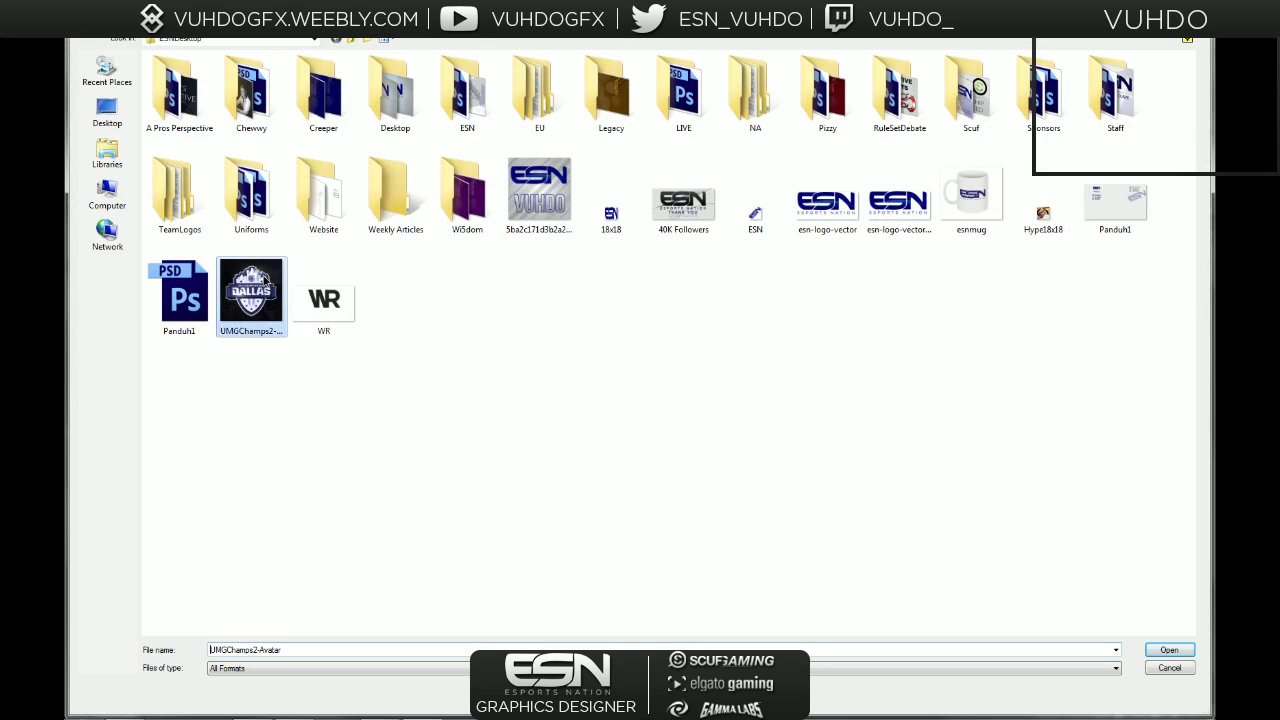
click(245, 40)
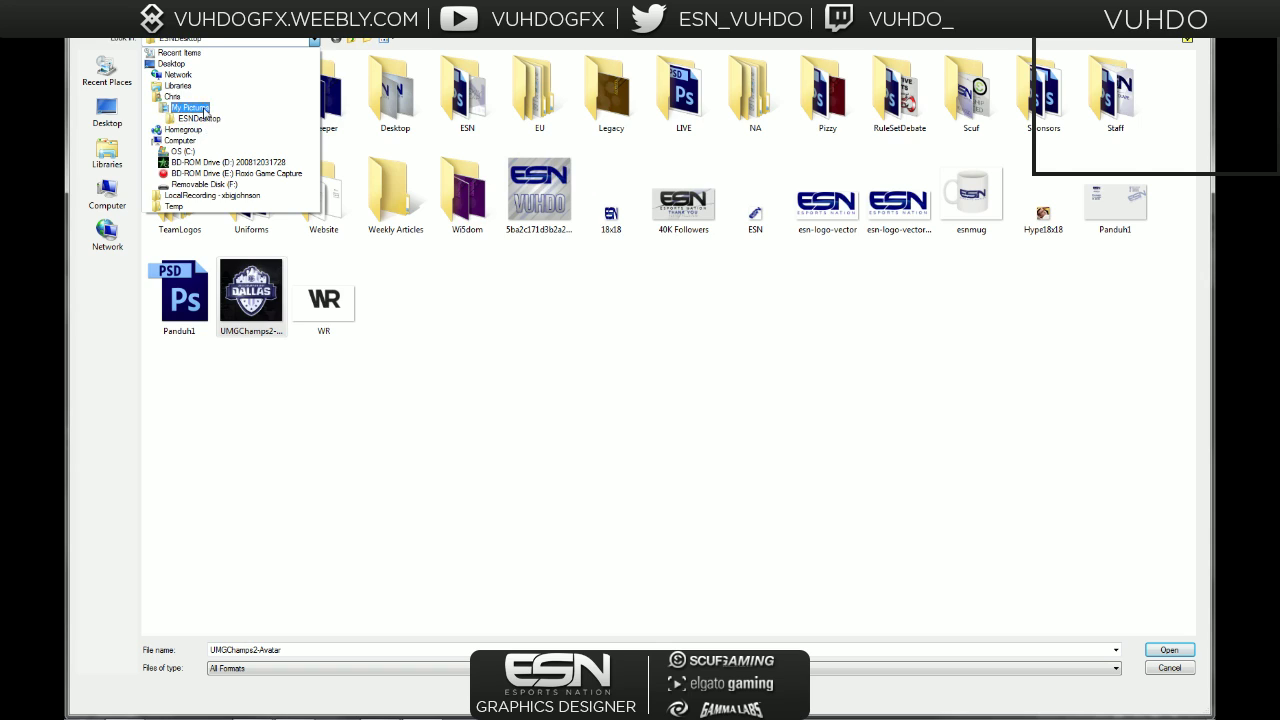
click(203, 110)
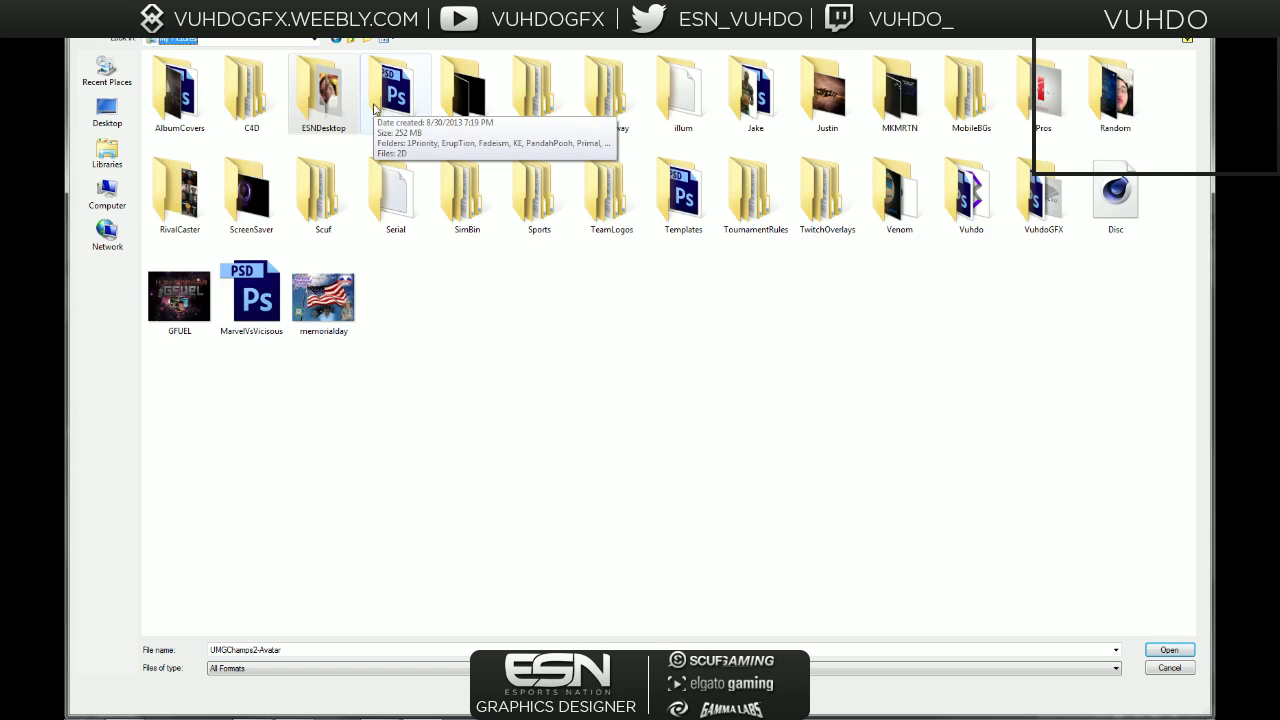
double_click(971, 195)
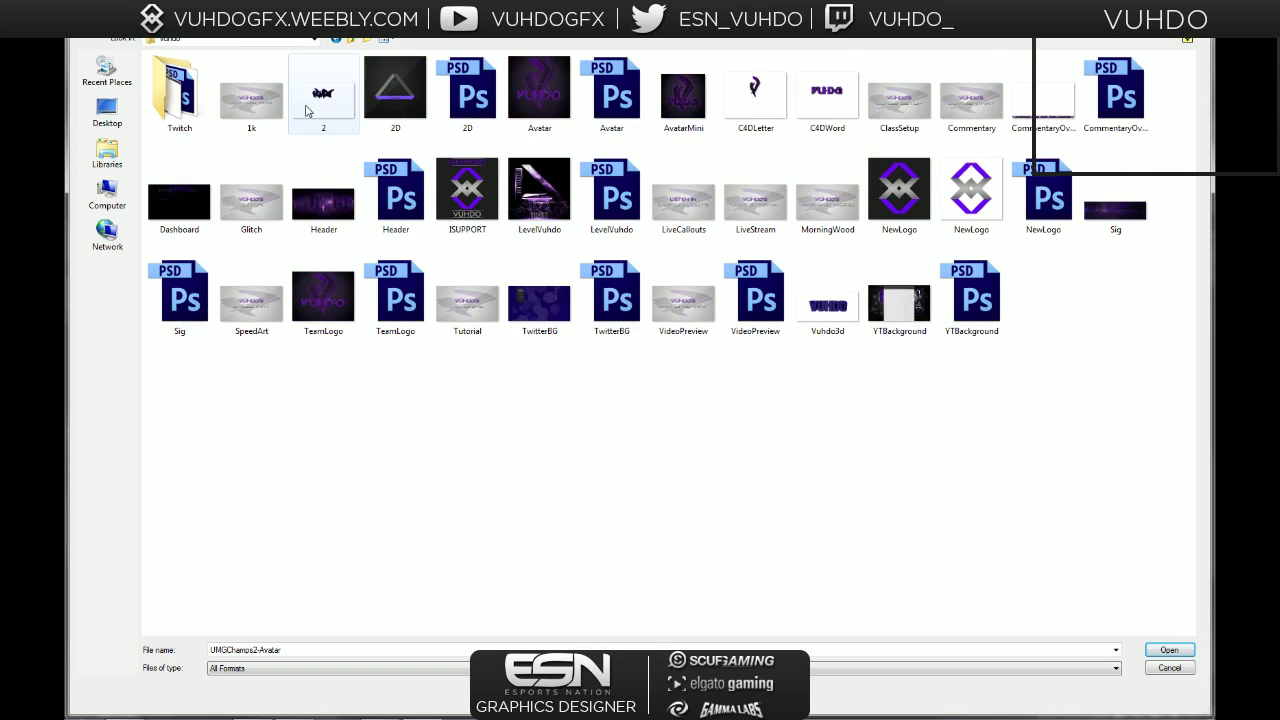
click(308, 111)
double_click(945, 226)
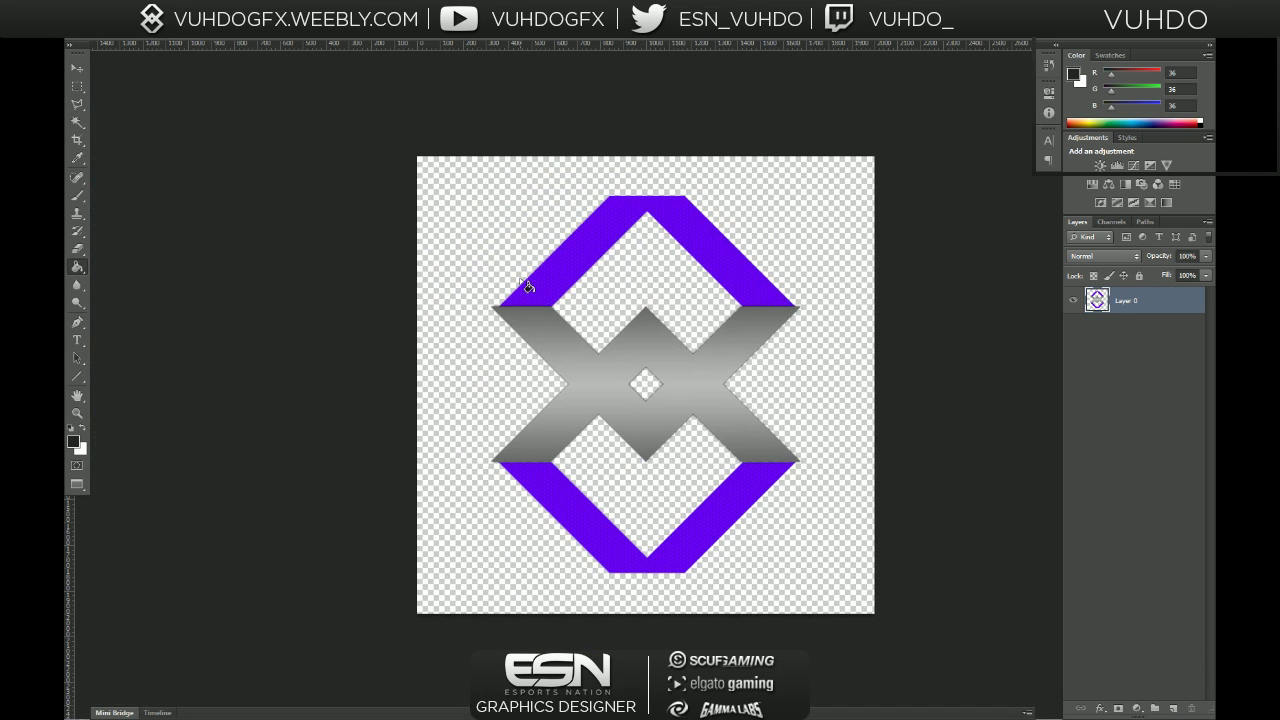
- Shift the logo slightly within its document and hide the side panels
key(v)
mouse_move(650, 347)
mouse_down()
mouse_move(430, 170)
mouse_move(450, 291)
mouse_move(646, 372)
mouse_up()
key(Tab)
key(Tab)
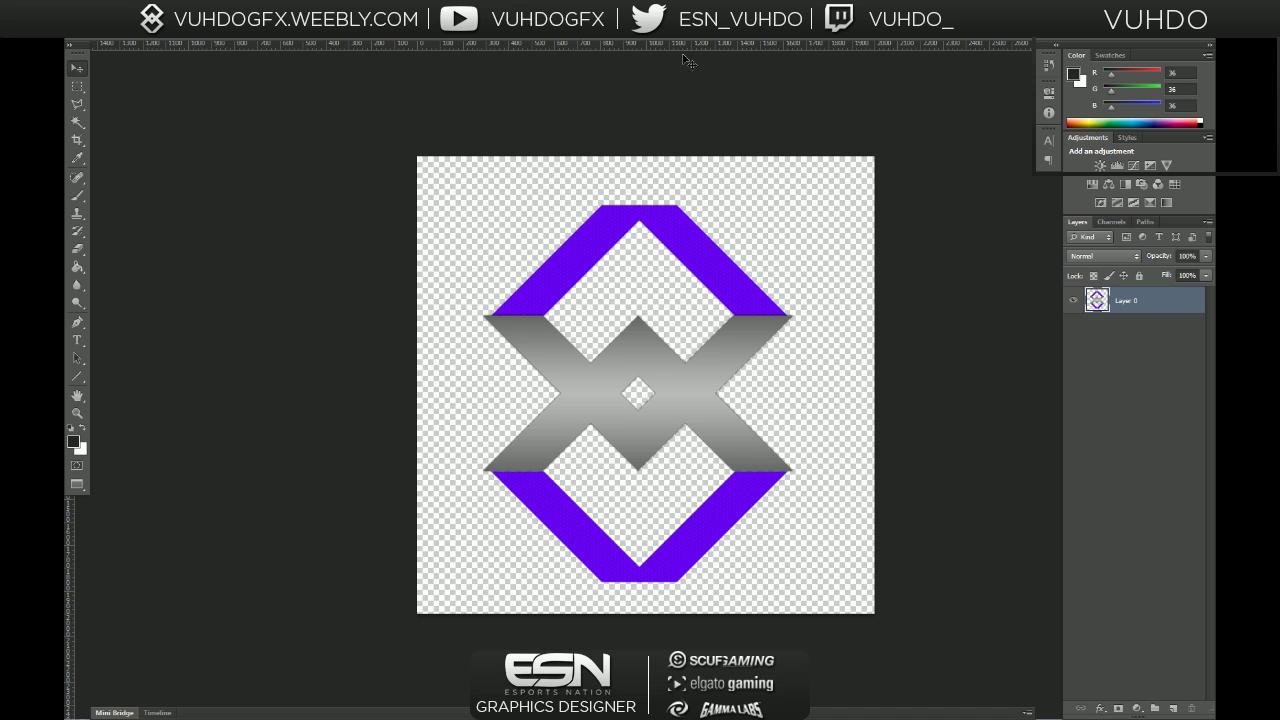
- Drag the logo into the header as Layer 2, then scale it down and place it at the left
key(f)
key(f)
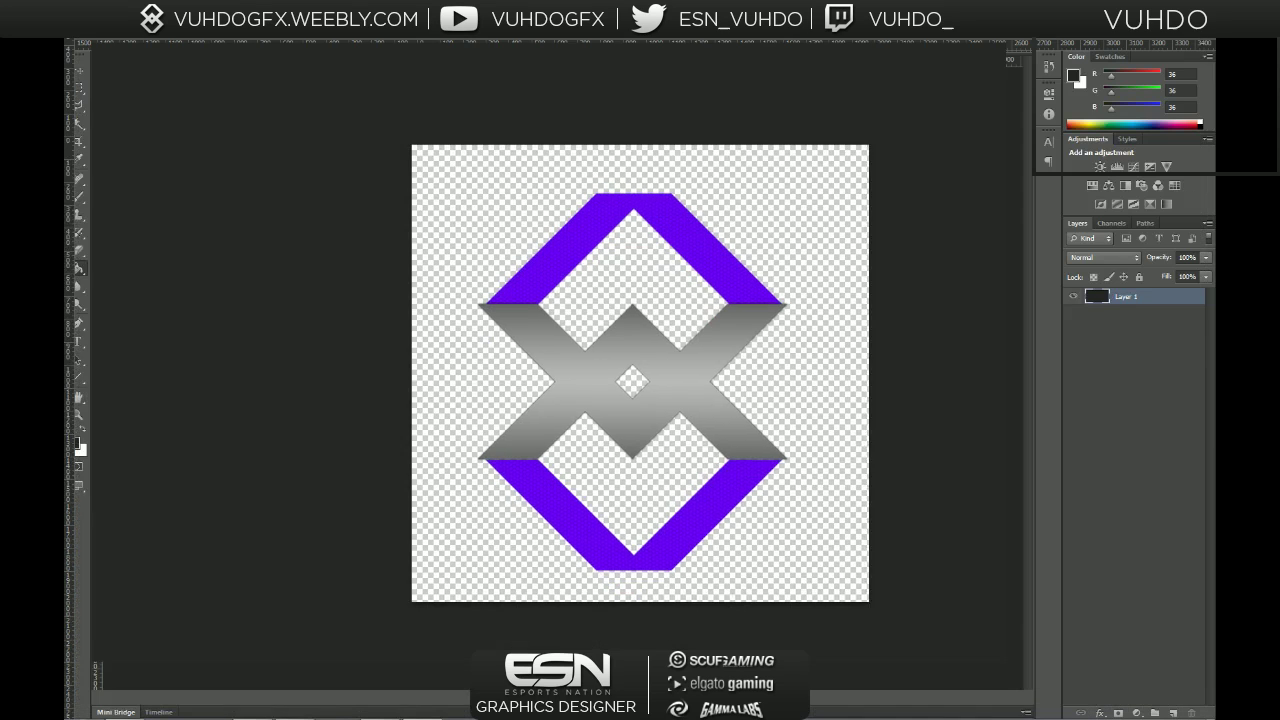
drag(570, 337, 314, 180)
key(ctrl+t)
drag(540, 213, 325, 252)
drag(258, 225, 356, 179)
drag(100, 255, 329, 257)
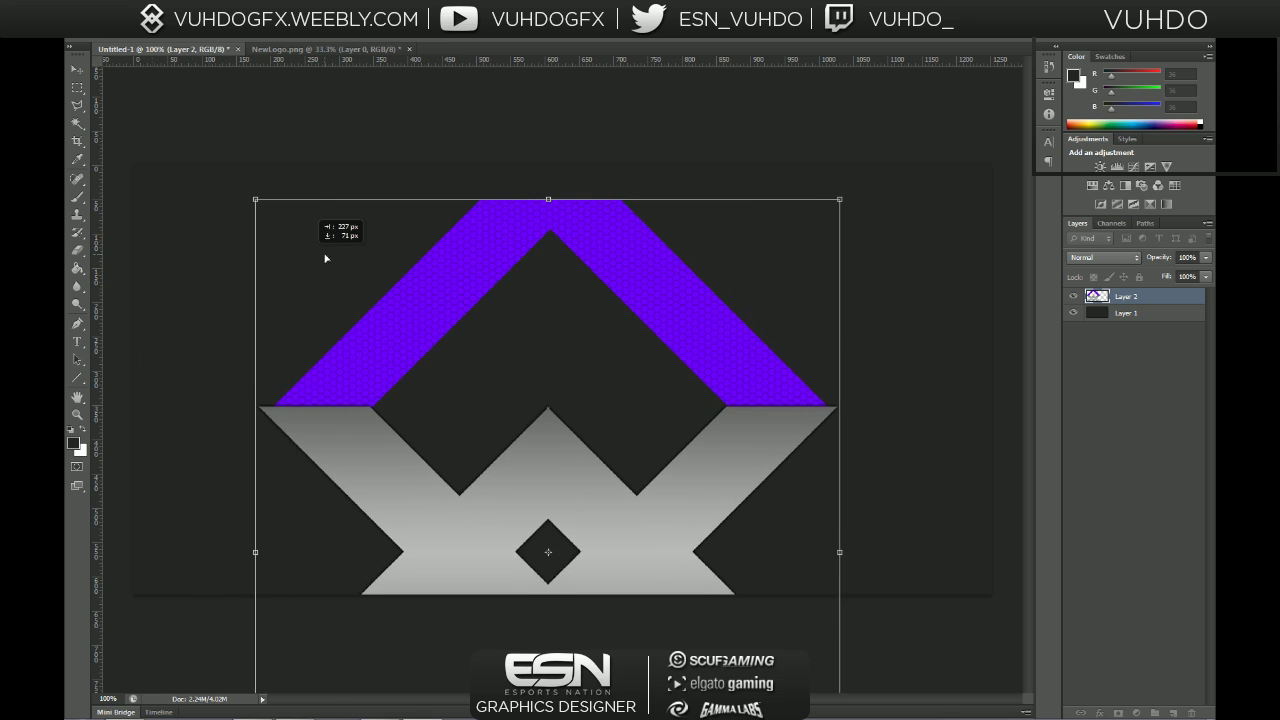
drag(267, 152, 240, 205)
drag(147, 181, 260, 256)
drag(261, 327, 187, 220)
click(740, 34)
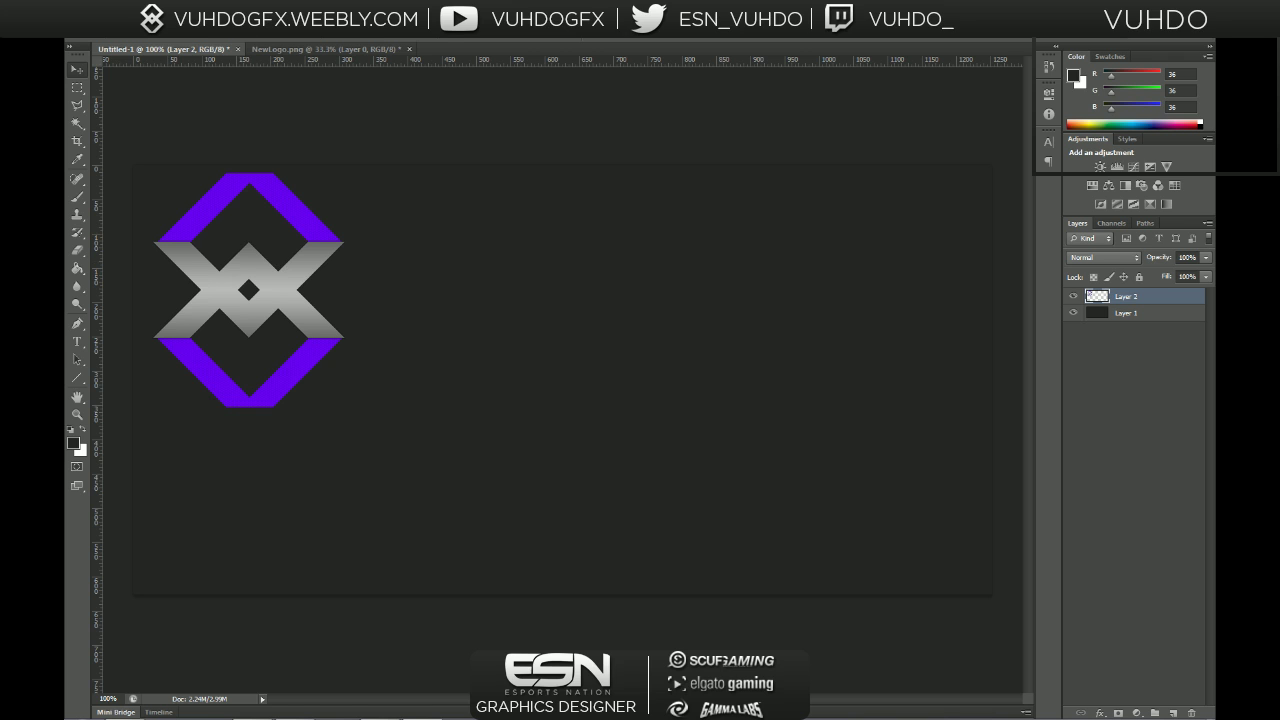
- Duplicate Layer 2 and enlarge the copy to about full header height, rotated upright
key(alt+t)
key(Escape)
key(ctrl+j)
key(ctrl+t)
drag(346, 410, 612, 402)
drag(492, 392, 512, 386)
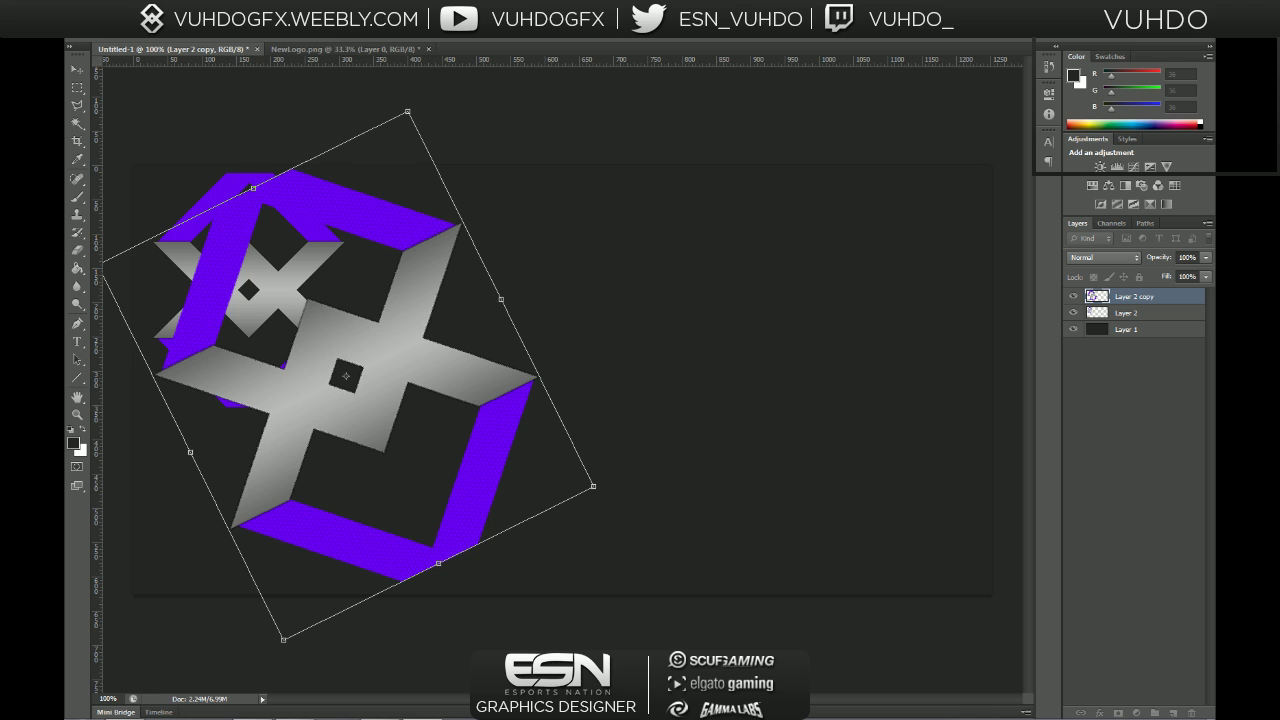
key(ctrl+z)
key(ctrl+z)
key(ctrl+z)
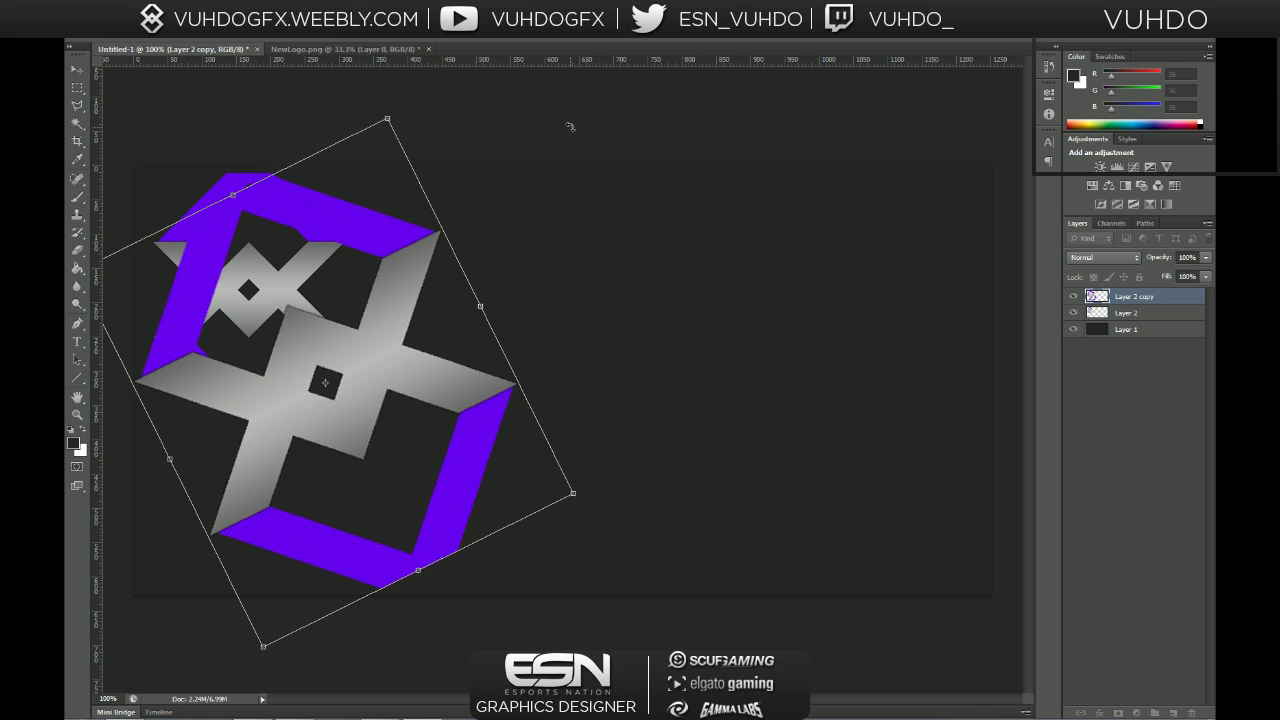
drag(408, 107, 505, 165)
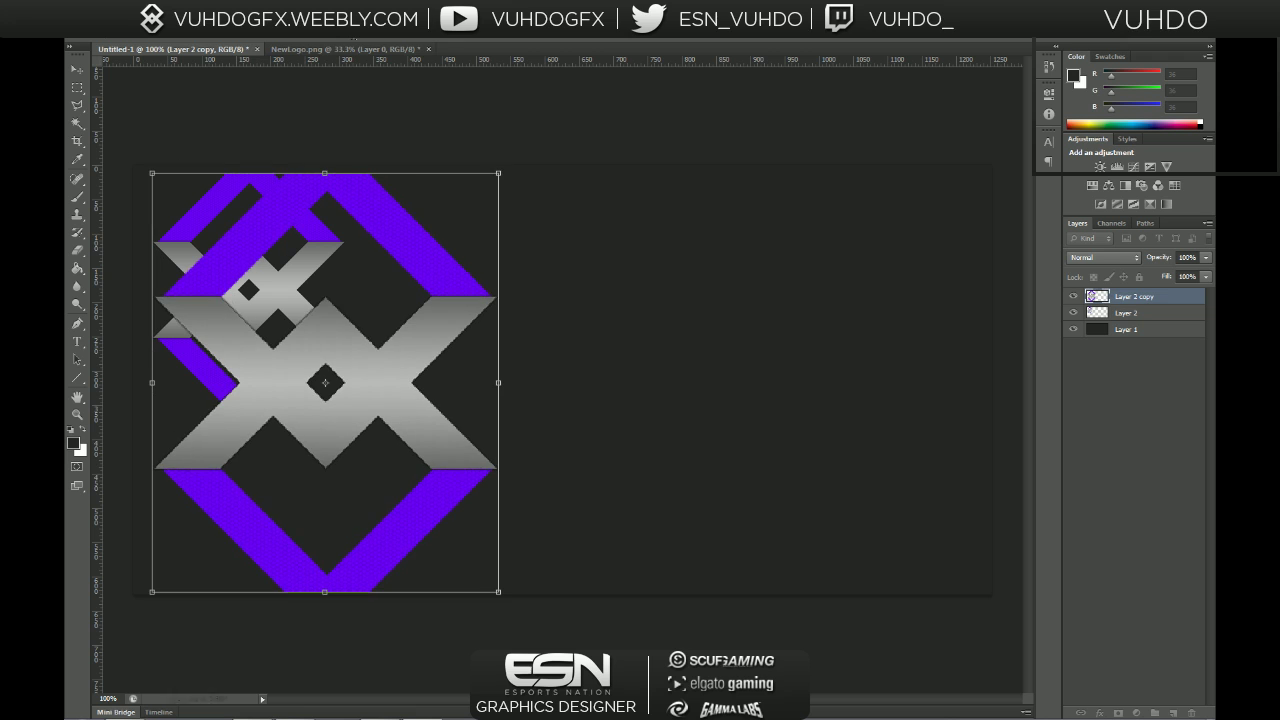
- Apply the copy's transform and give it a Gaussian Blur of radius 7.8
key(Return)
click(288, 14)
mouse_move(400, 147)
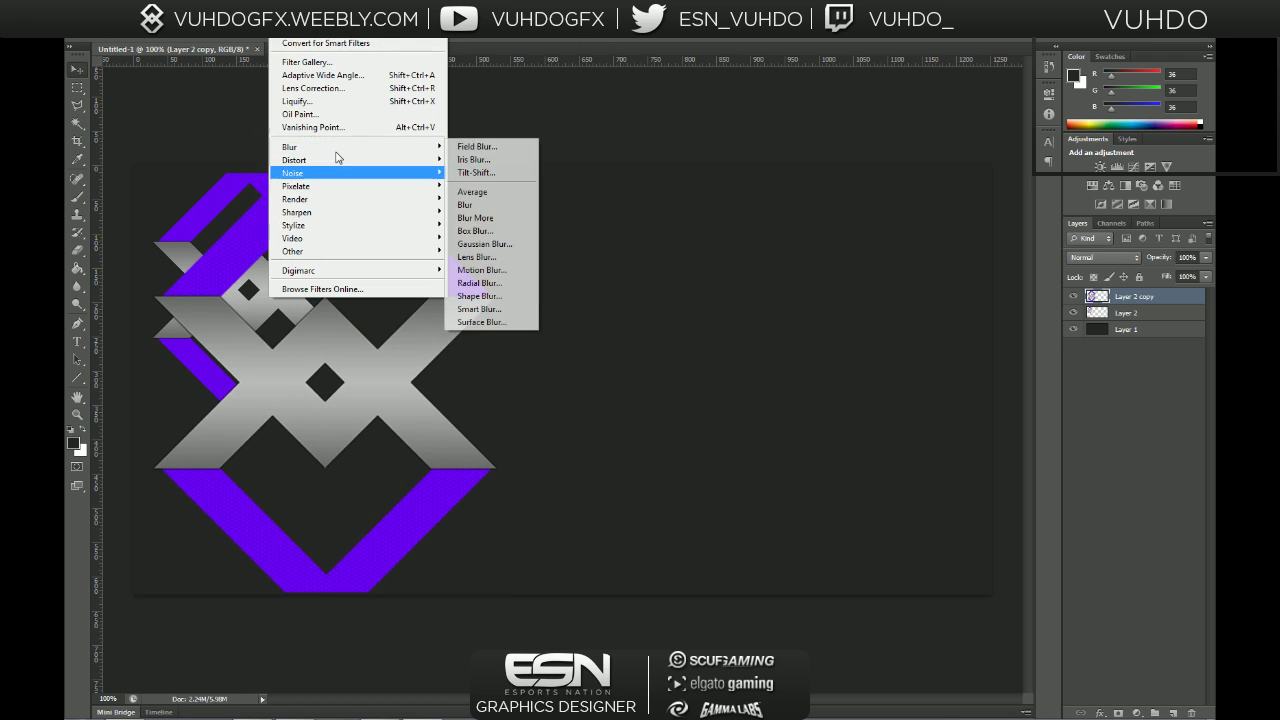
click(462, 245)
drag(320, 347, 333, 348)
click(462, 166)
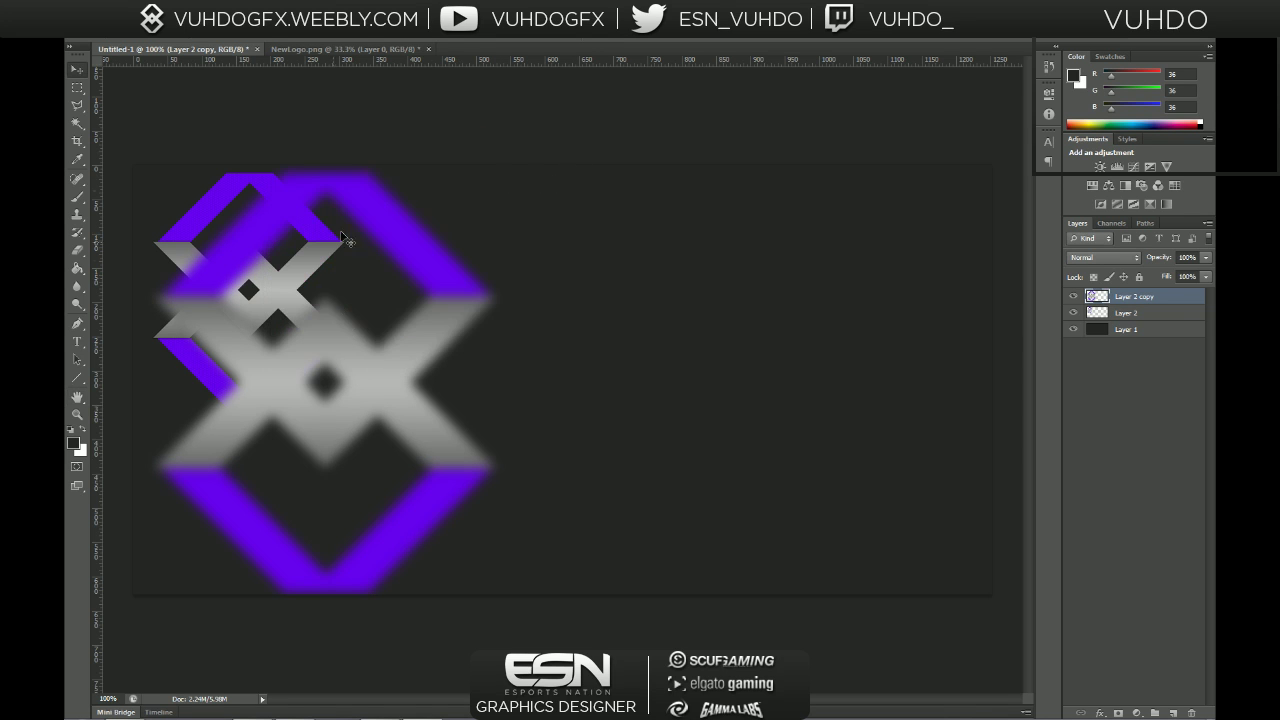
- Move the blurred copy below Layer 2 at 7% opacity, positioned behind the logo
drag(1176, 308, 1165, 321)
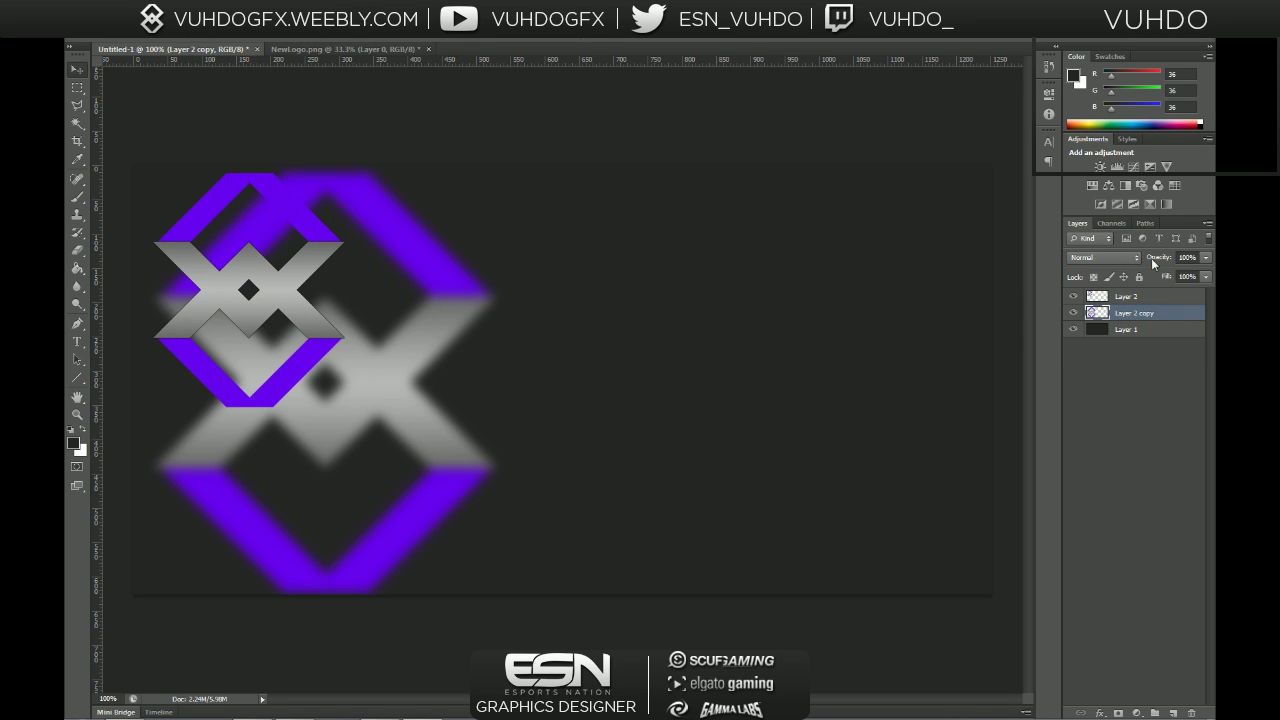
mouse_move(1159, 263)
mouse_down()
mouse_move(1145, 256)
mouse_move(1160, 262)
mouse_up()
drag(621, 339, 523, 249)
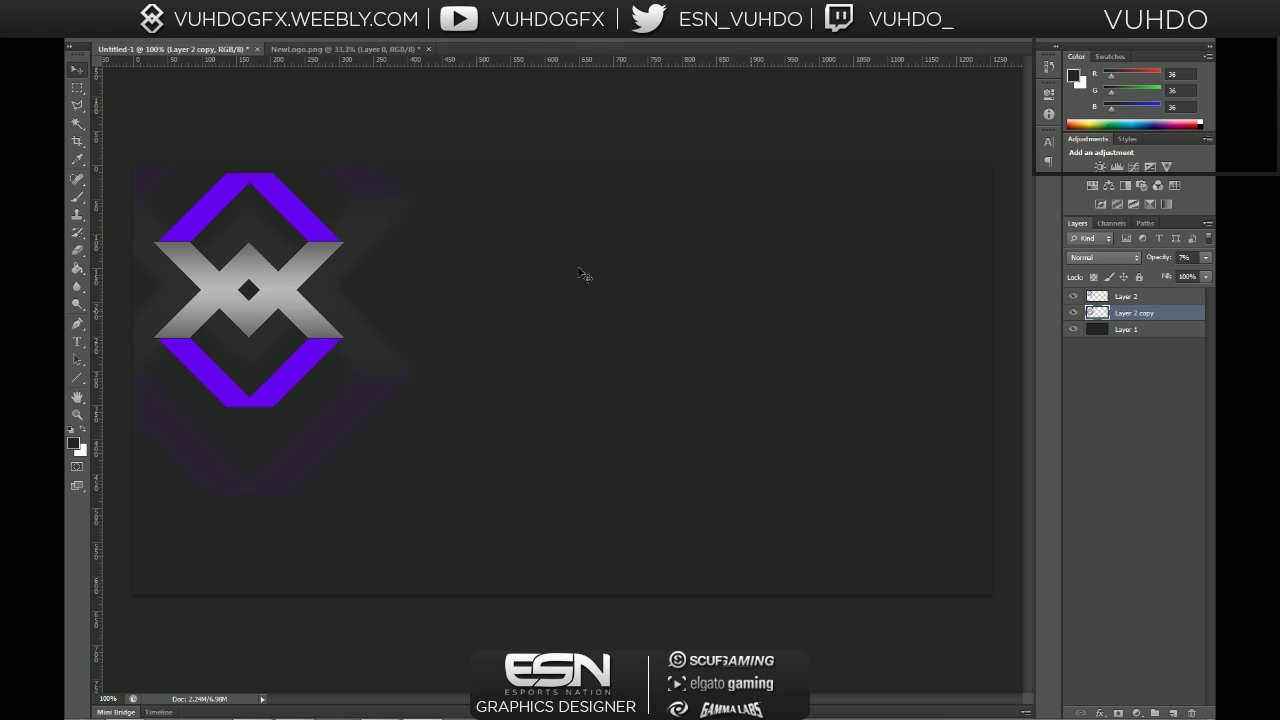
- Type a three-line text block (VUHDOGF, XGFX.CO, XXXXXX) on the header's right side
key(t)
click(805, 208)
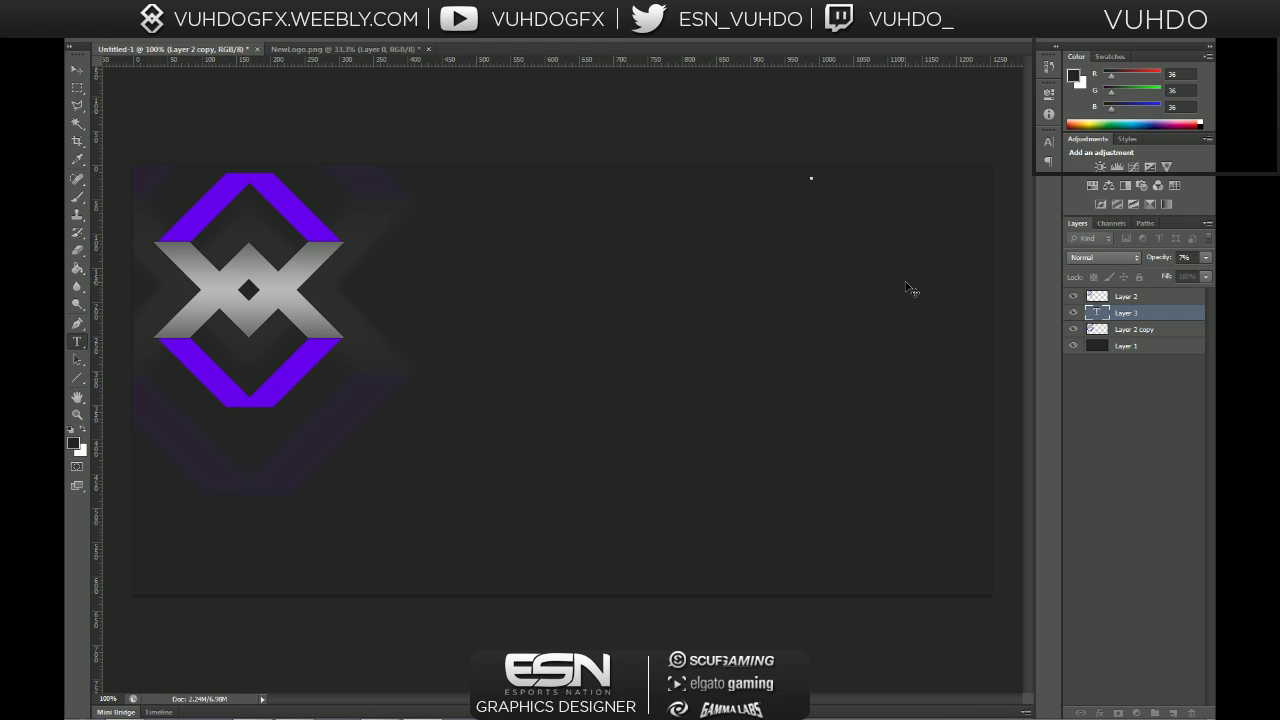
text(VUHDOGF)
key(Return)
text(XGFX.CO)
key(Return)
text(X)
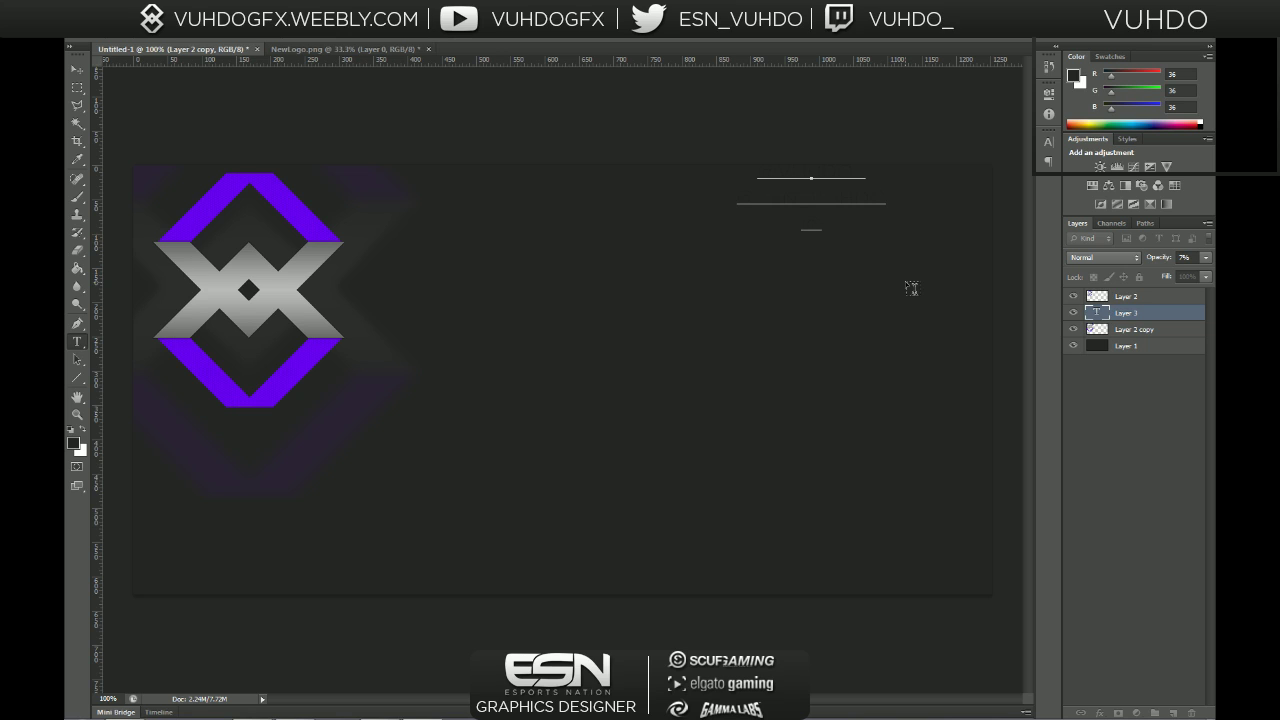
text(XXXXX)
key(Up)
key(BackSpace)
key(BackSpace)
- Make all the text in the block white
click(766, 178)
key(ctrl+a)
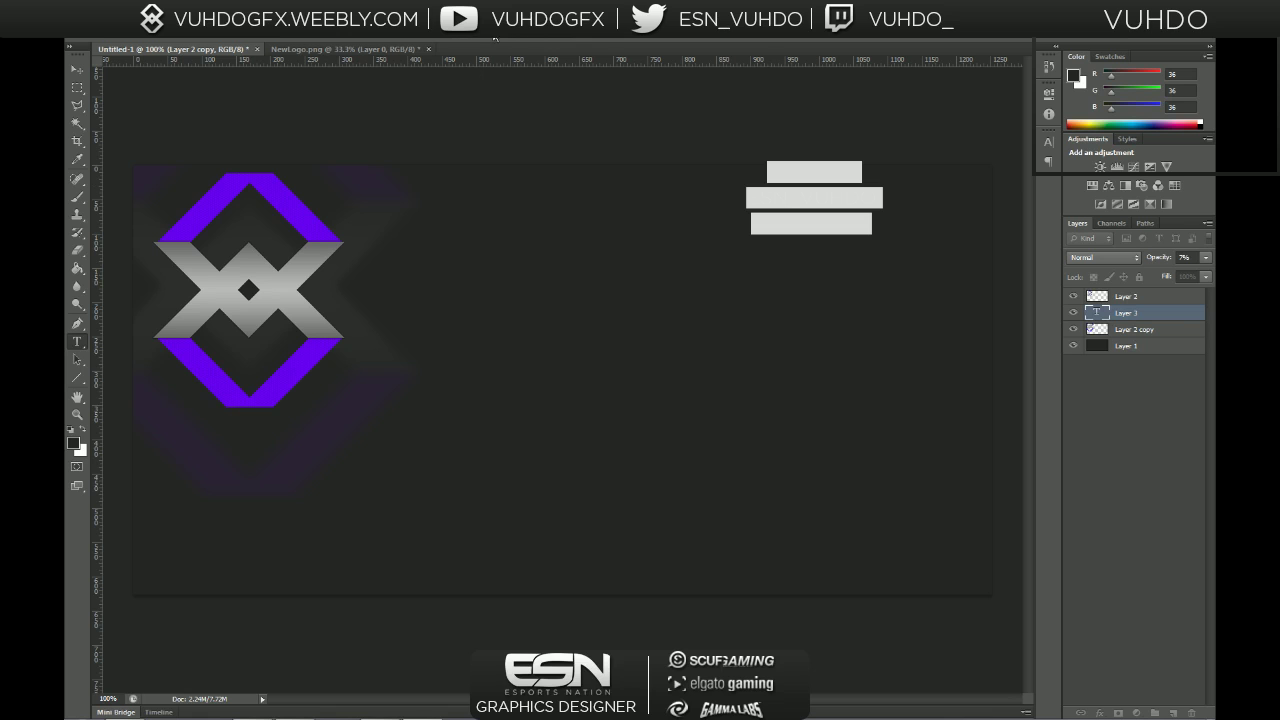
click(494, 38)
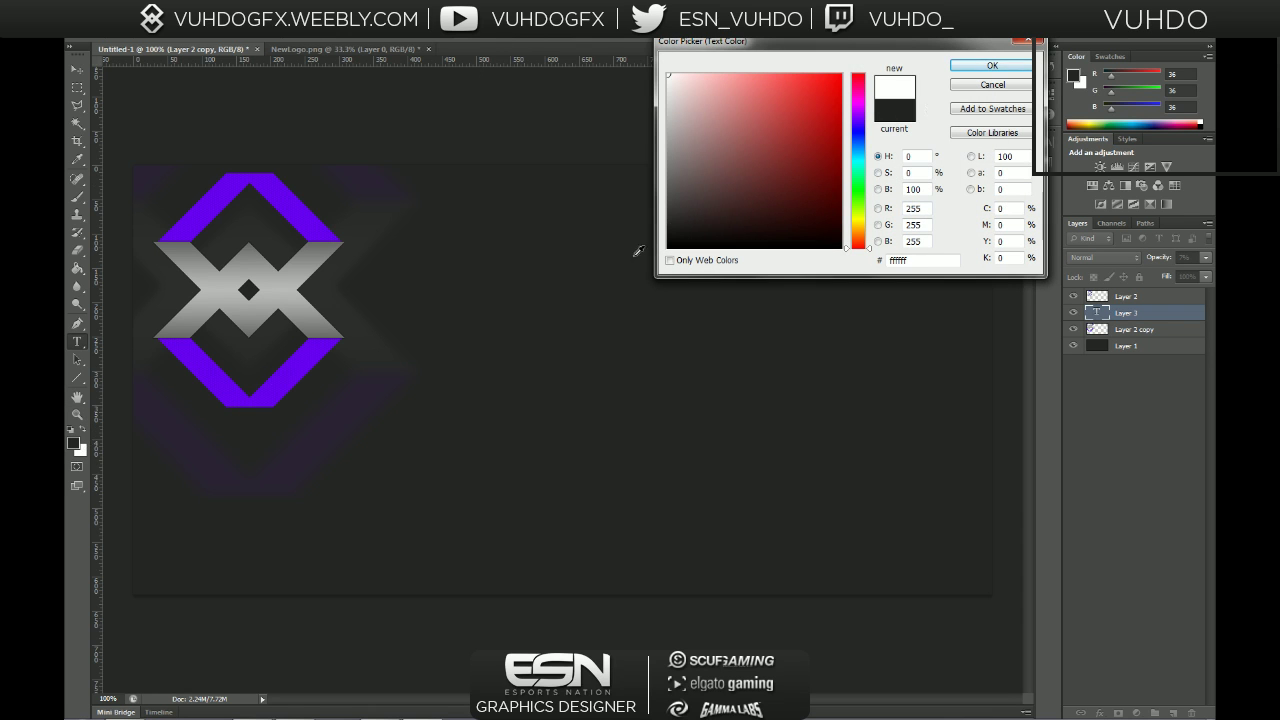
click(992, 65)
click(663, 41)
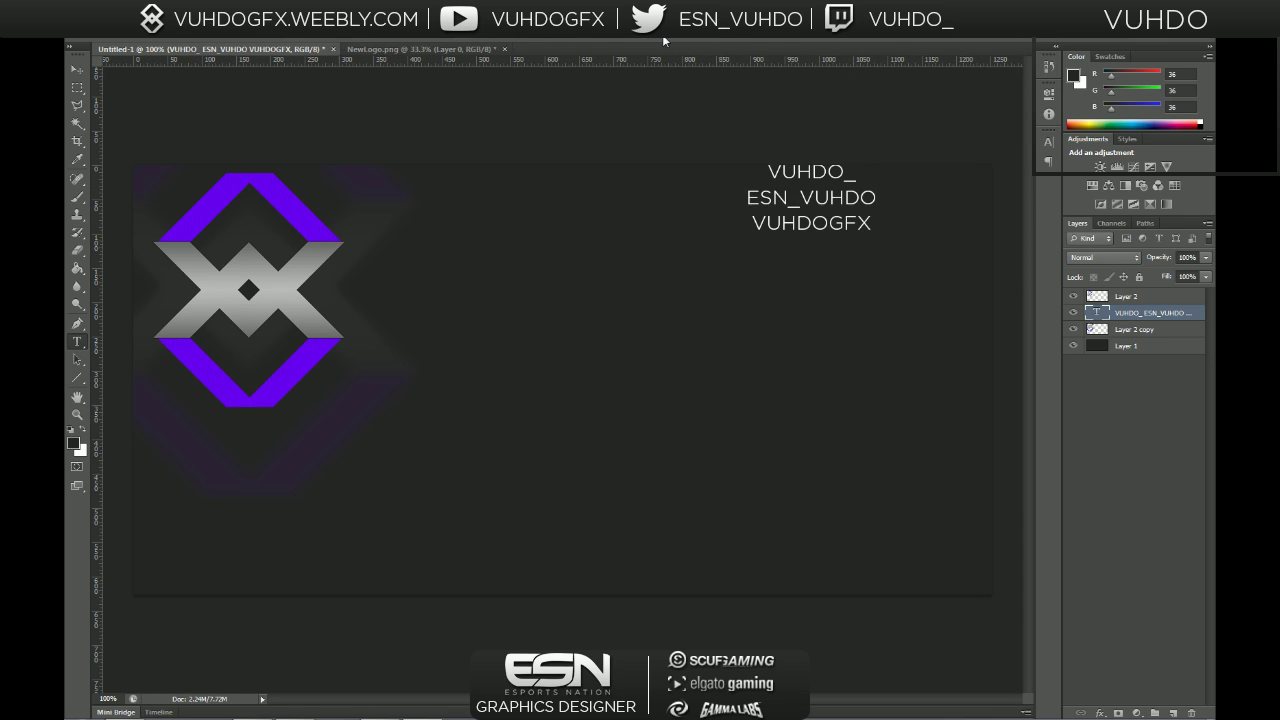
- Nudge the text block down and right, then delete the text layer
key(v)
key(Down)
key(Down)
key(Down)
key(Down)
key(Down)
key(Down)
key(Down)
key(Down)
key(Down)
drag(837, 210, 933, 205)
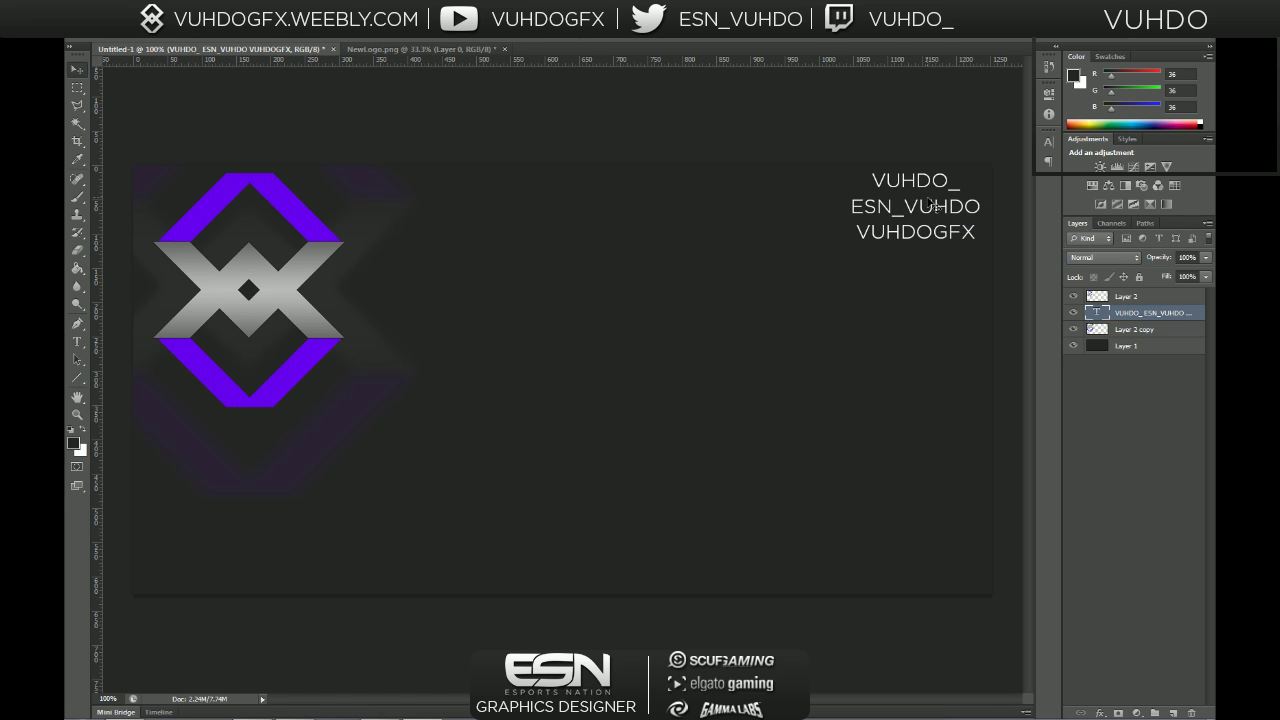
key(Delete)
- Add a VUHDO_ text line at the header's upper right
key(t)
click(912, 195)
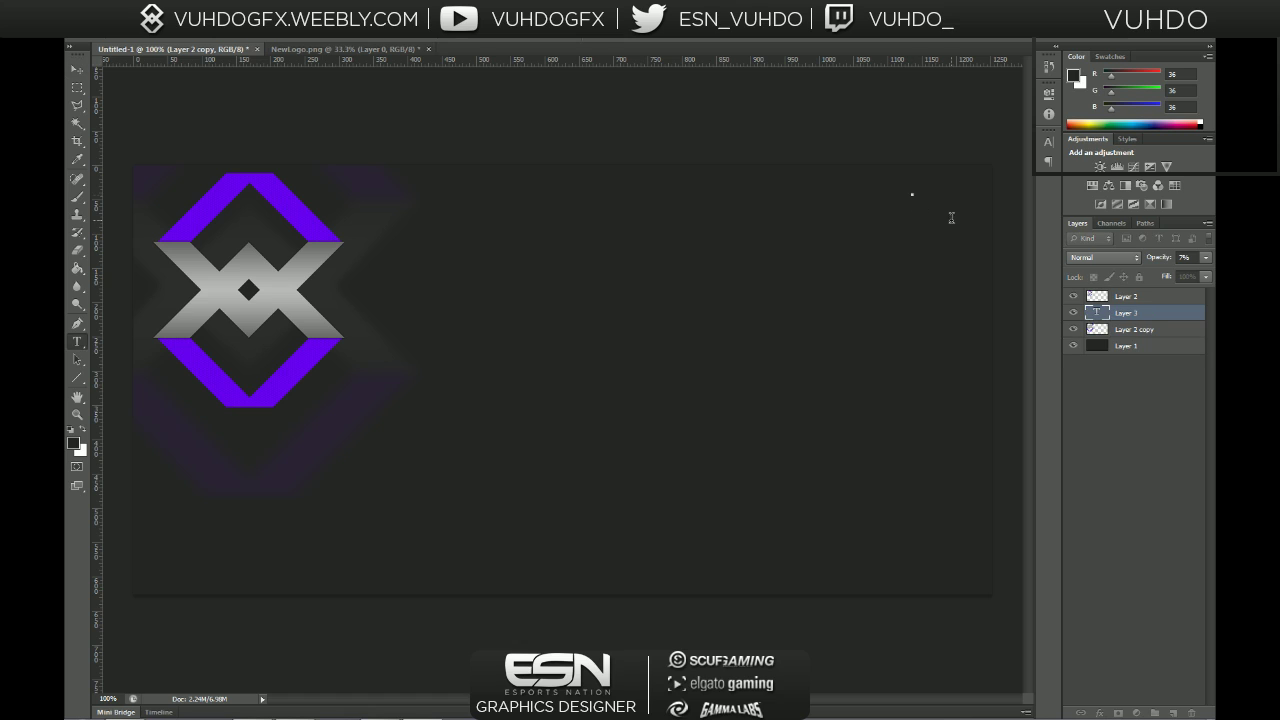
text(VUHDO_)
key(ctrl+Return)
double_click(931, 208)
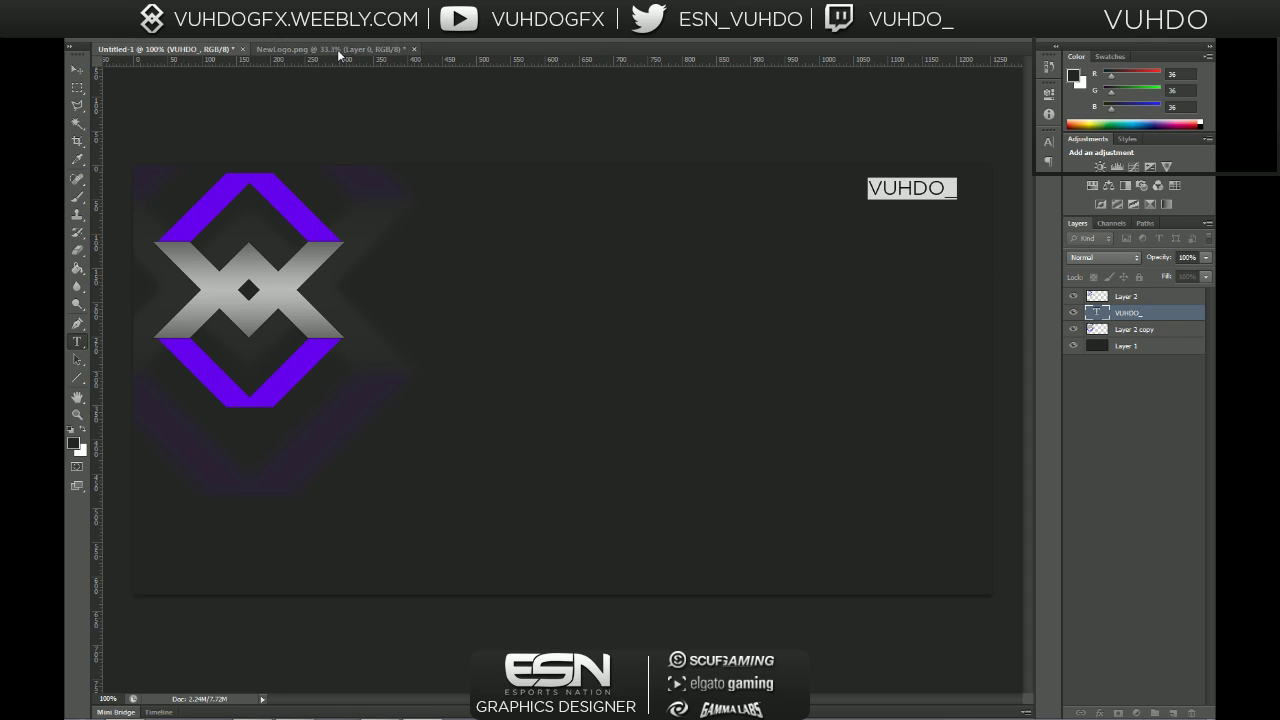
key(ctrl+Return)
- Duplicate the VUHDO_ line, move the copy below, and retype it as ESN_VUHDO
key(ctrl+j)
key(v)
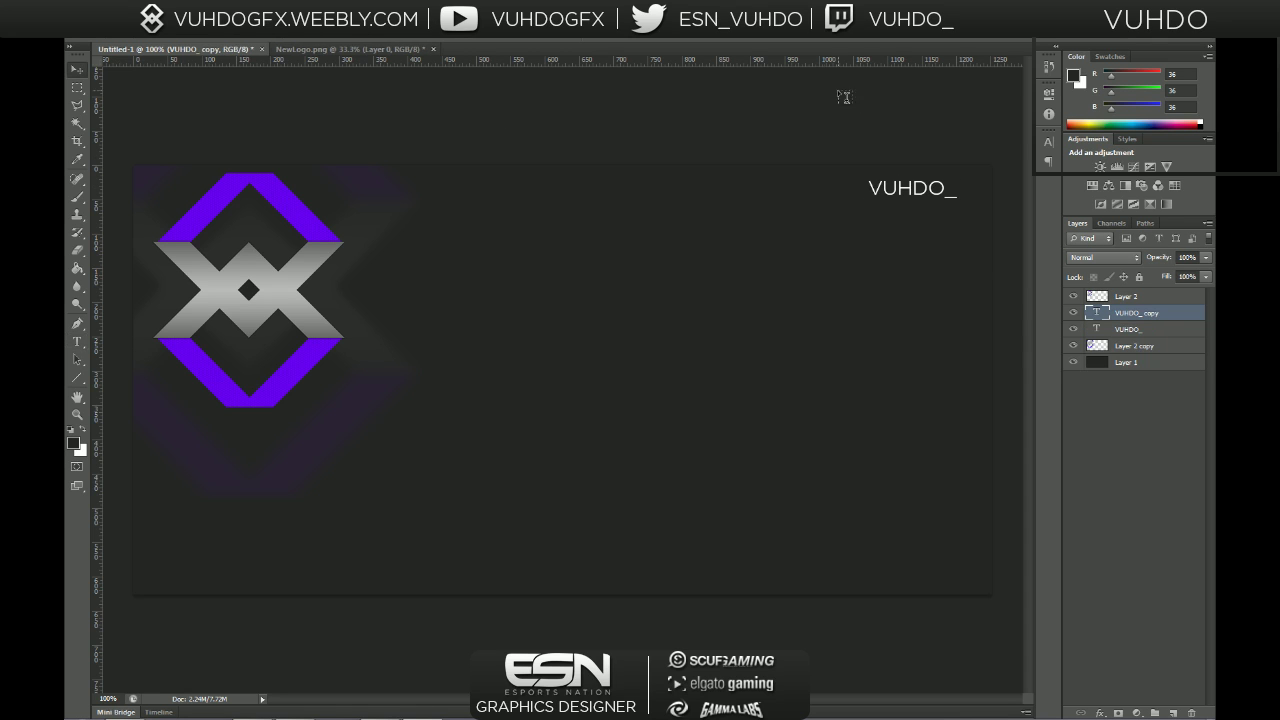
drag(908, 206, 908, 234)
key(t)
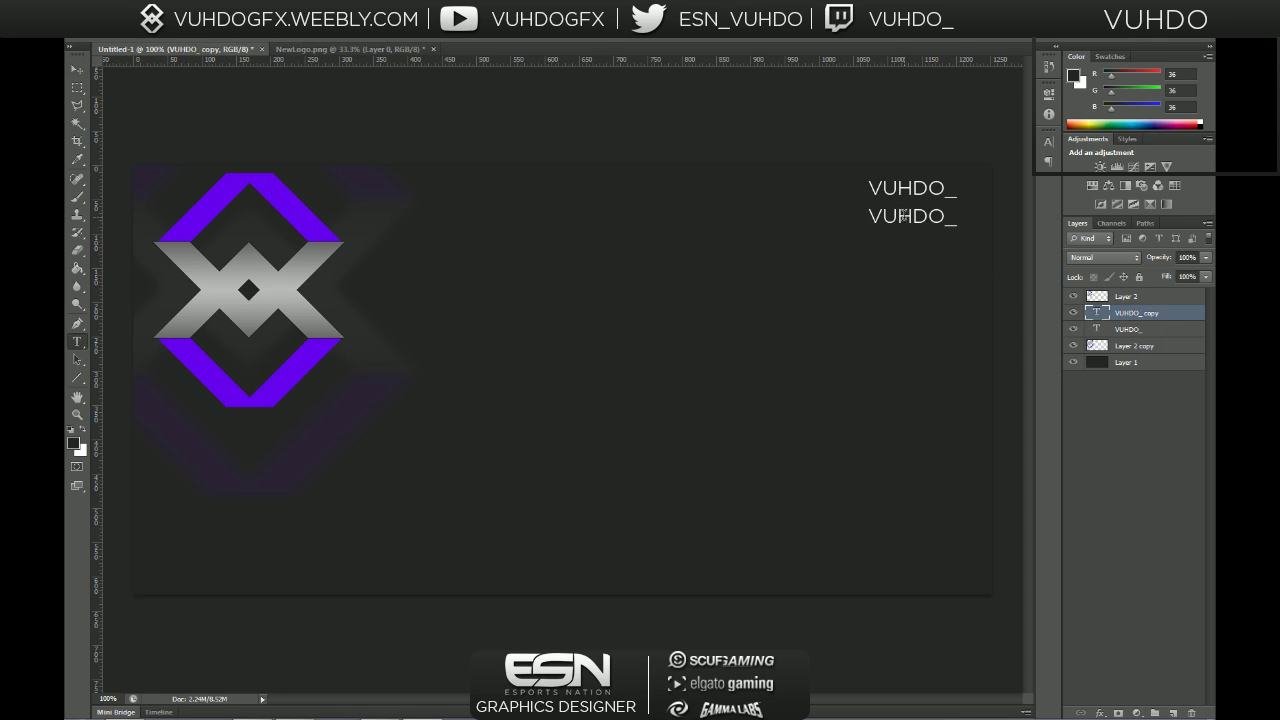
double_click(903, 215)
text(ESN_VUHDO)
key(ctrl+Return)
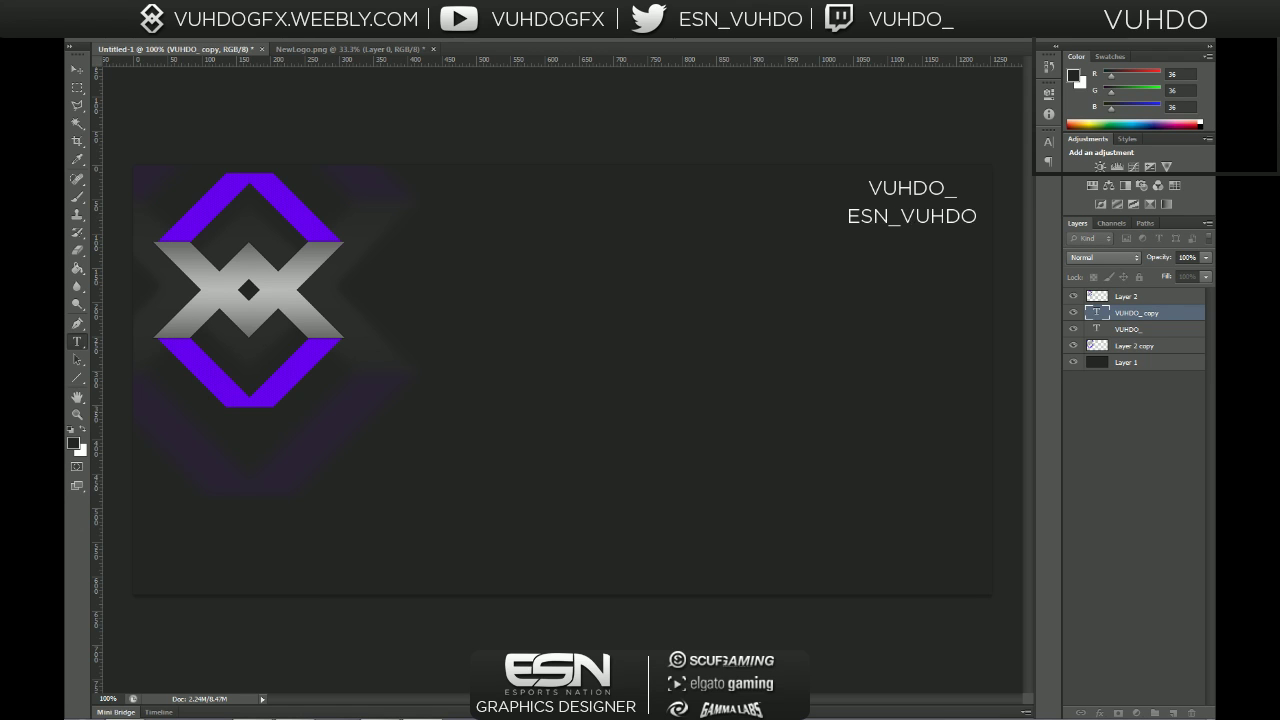
- Duplicate ESN_VUHDO, move the copy beneath it, and change it to VUHDOGFX
key(ctrl+j)
key(v)
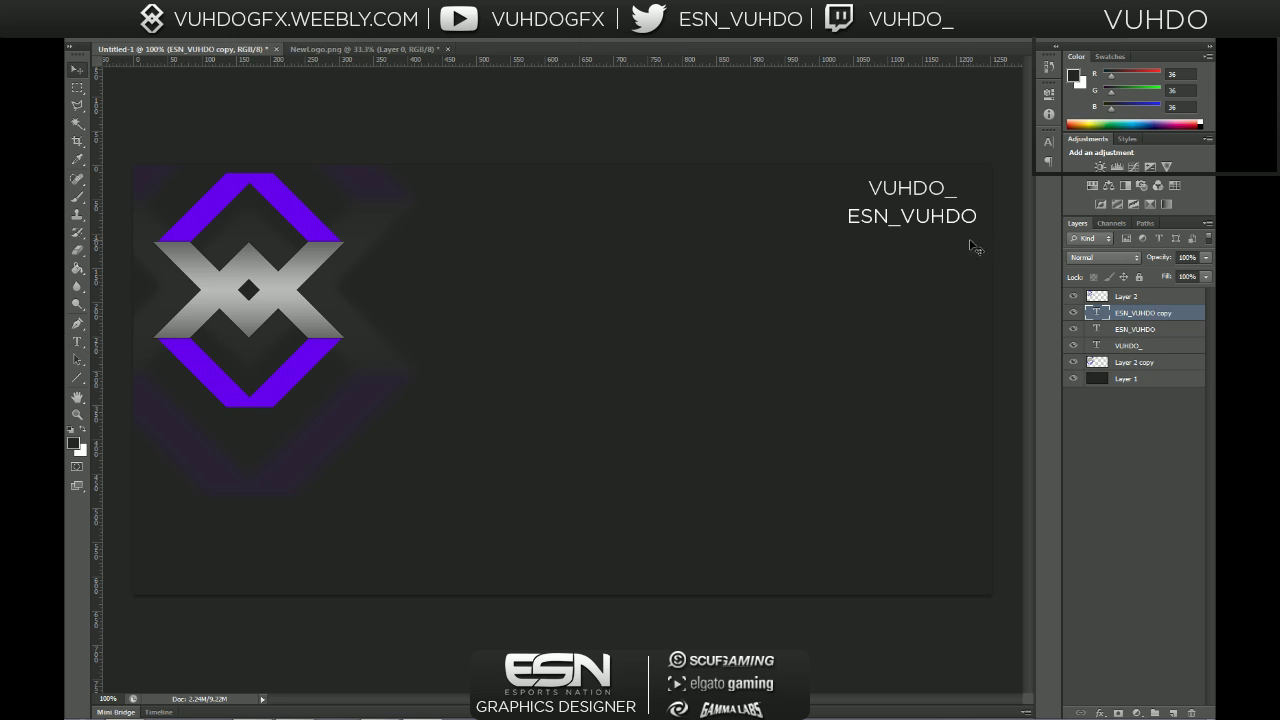
drag(933, 236, 930, 259)
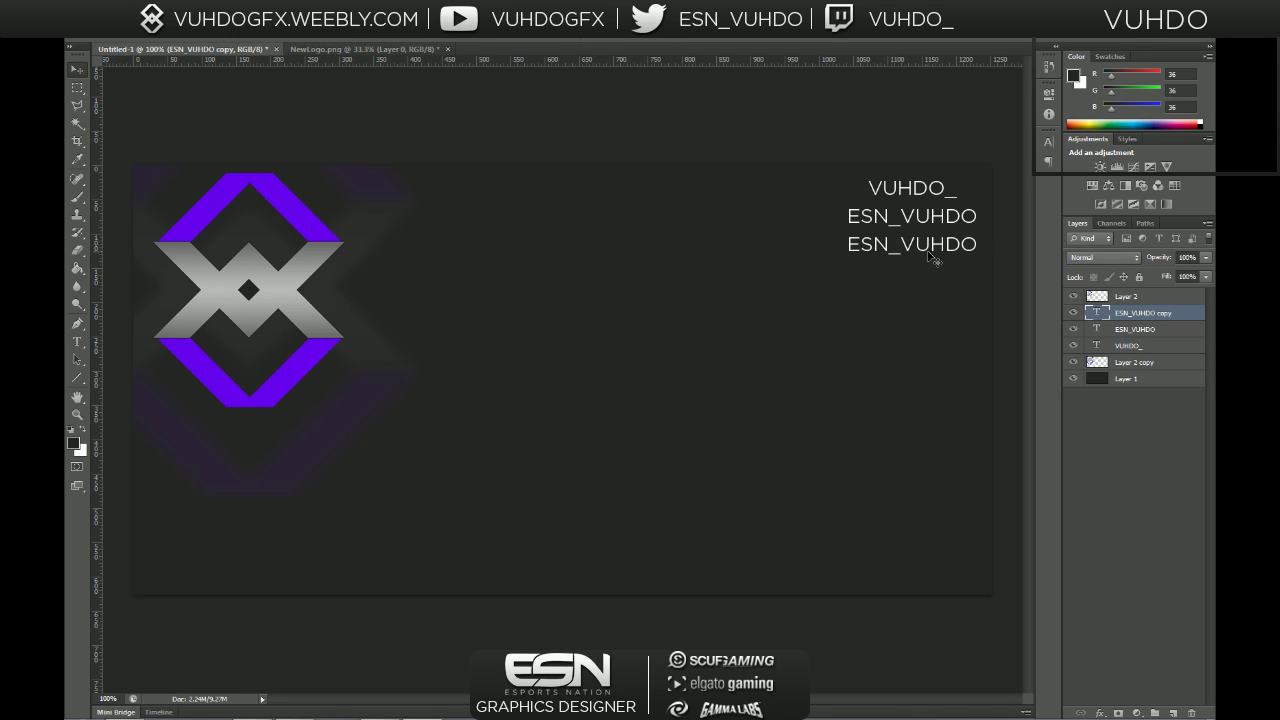
key(Down)
key(Down)
key(t)
double_click(914, 244)
key(BackSpace)
text(.)
text(VUHDOGFX)
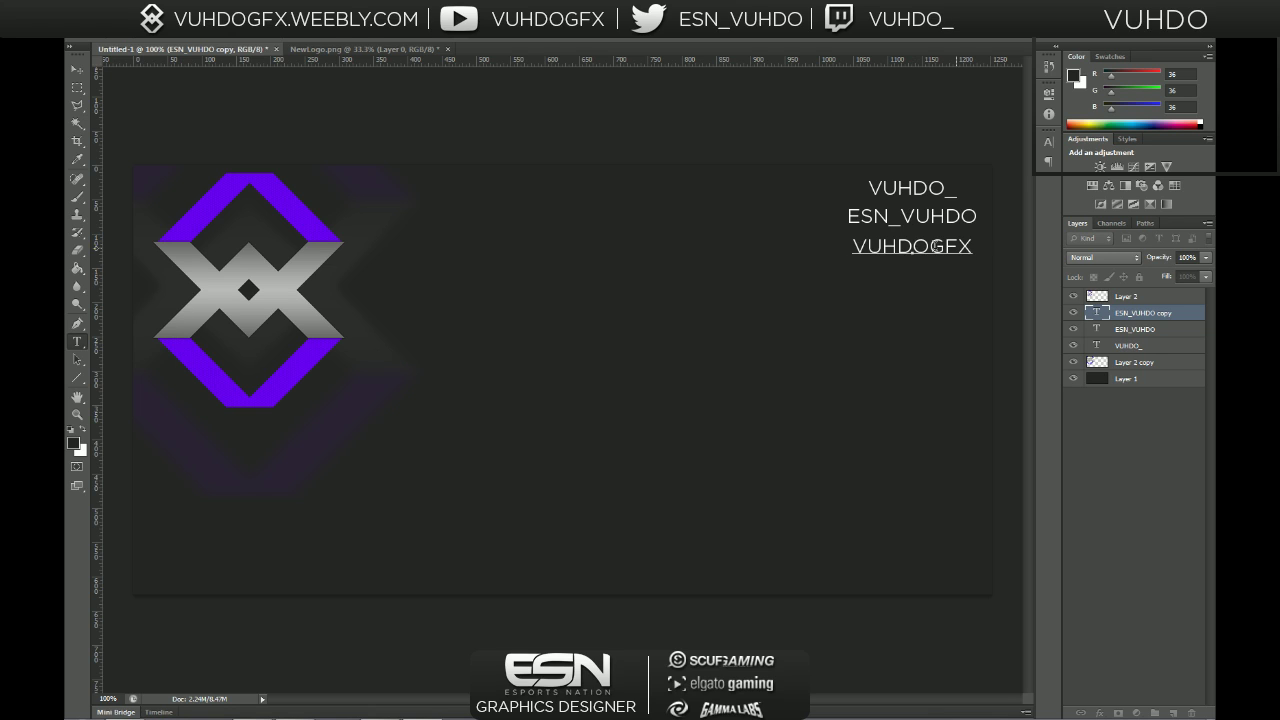
key(ctrl+Return)
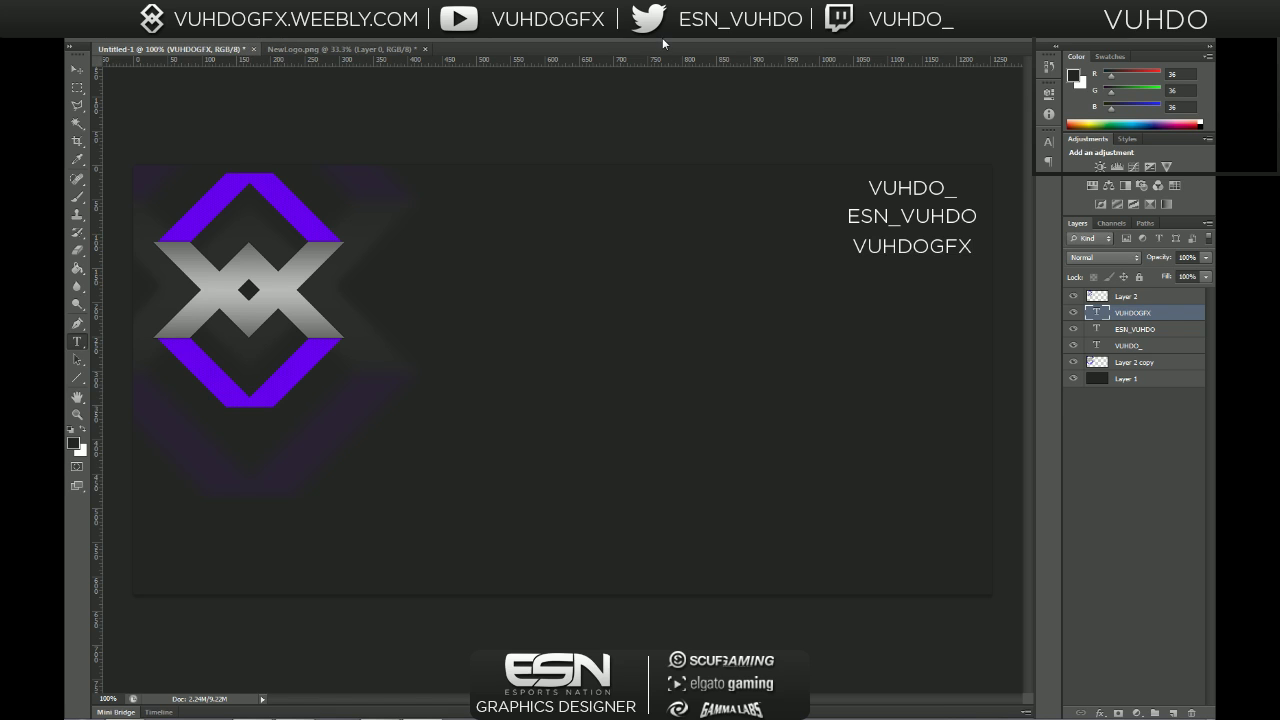
- Duplicate VUHDOGFX into a fourth line below it and try erasing part of it
key(ctrl+j)
key(v)
drag(927, 270, 929, 304)
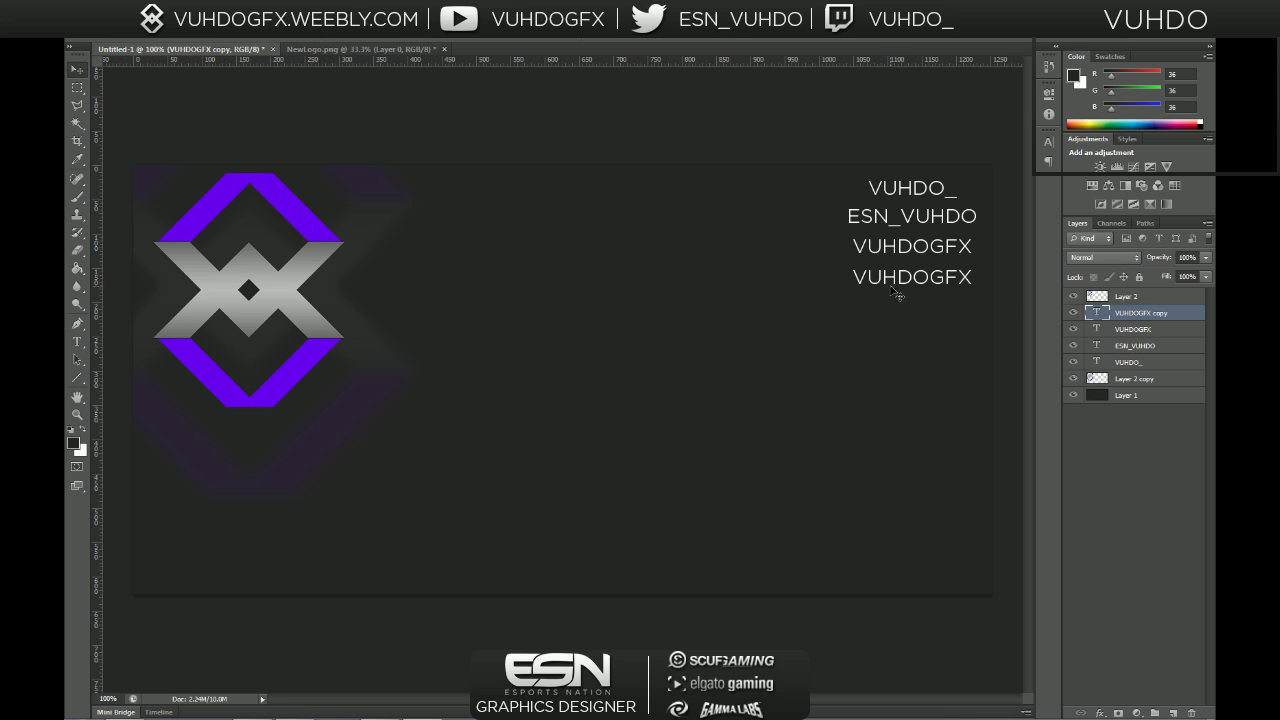
key(e)
click(893, 279)
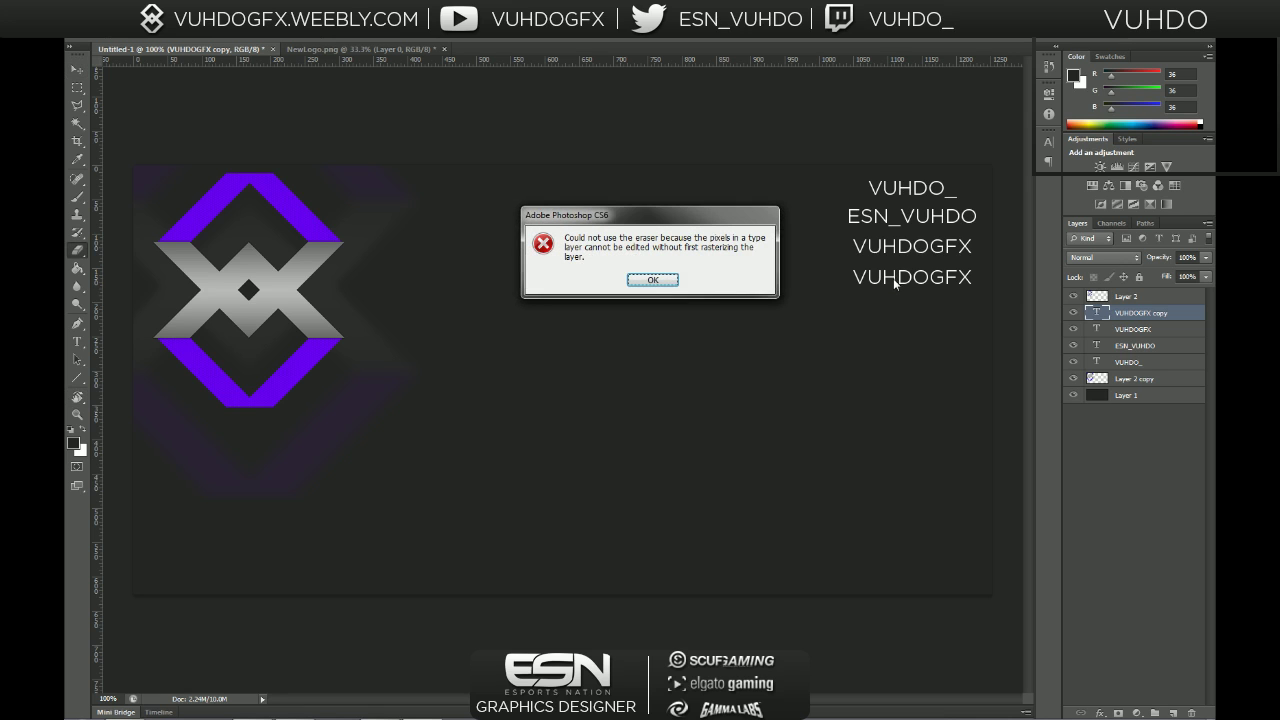
key(Return)
- Append '. WEEBLY' to the fourth line, then cancel the edit and delete that line
key(t)
double_click(886, 277)
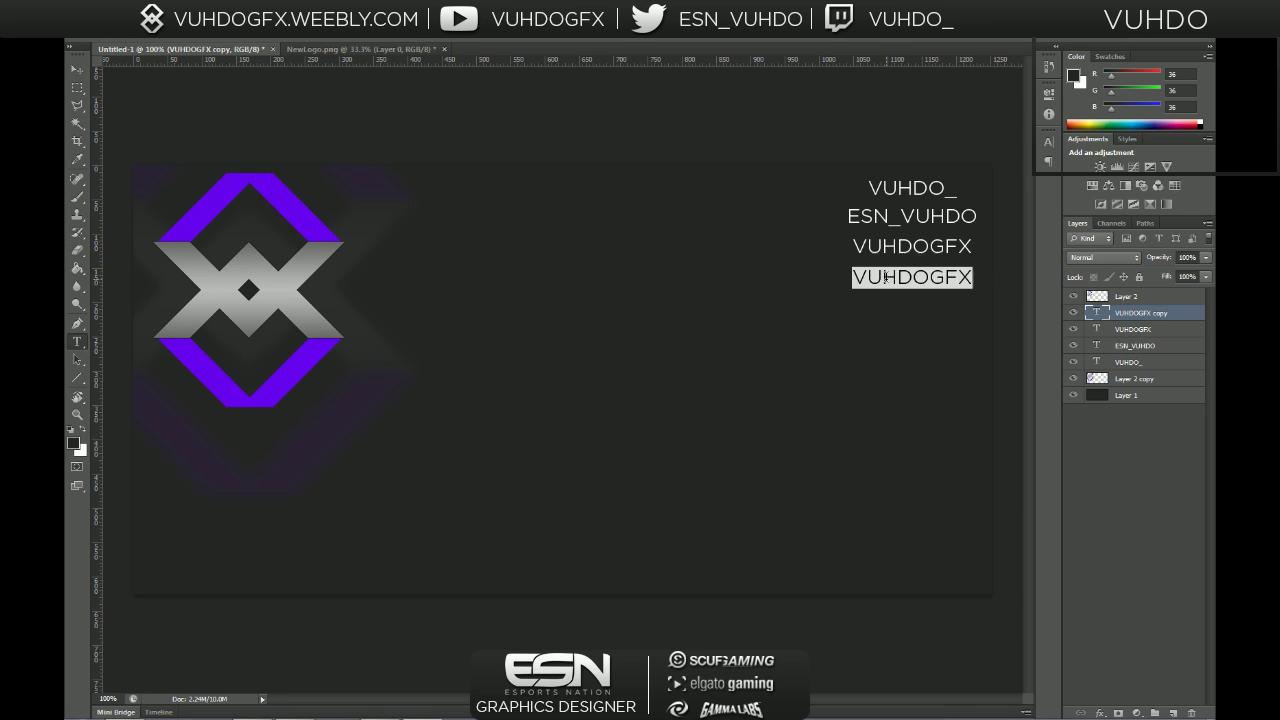
key(Right)
key(Left)
key(Left)
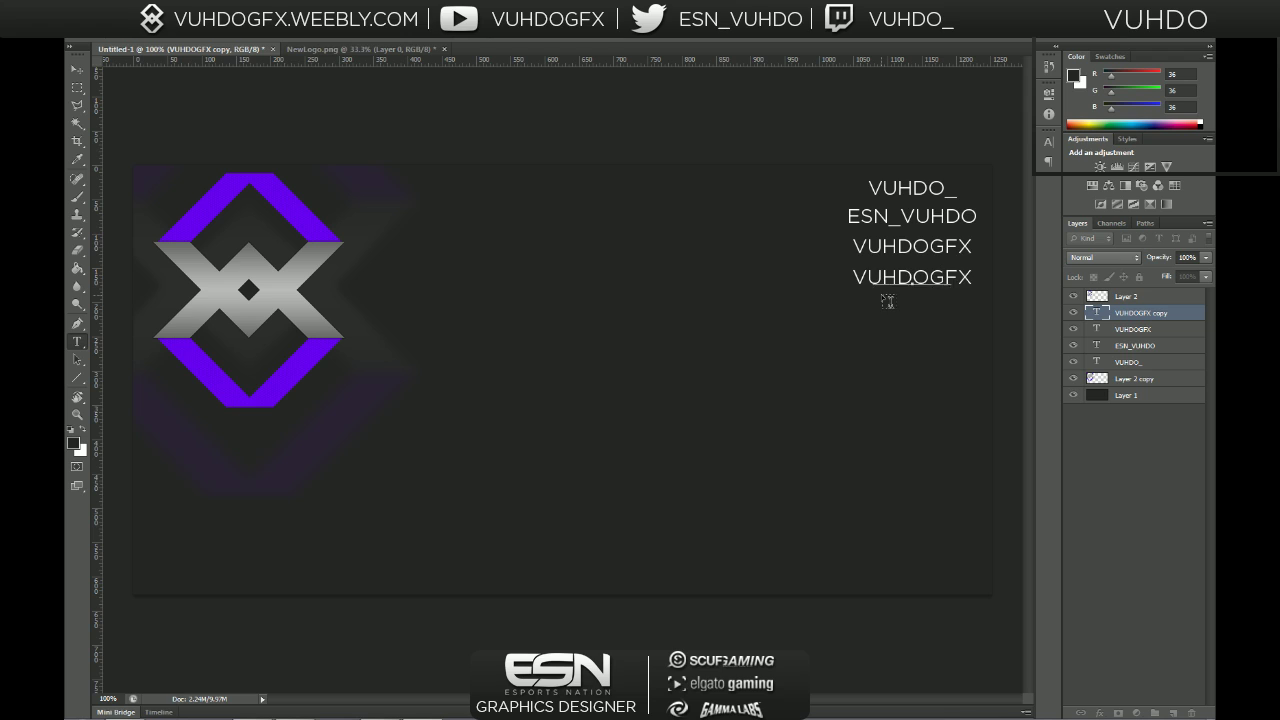
key(Right)
key(Right)
text(.  )
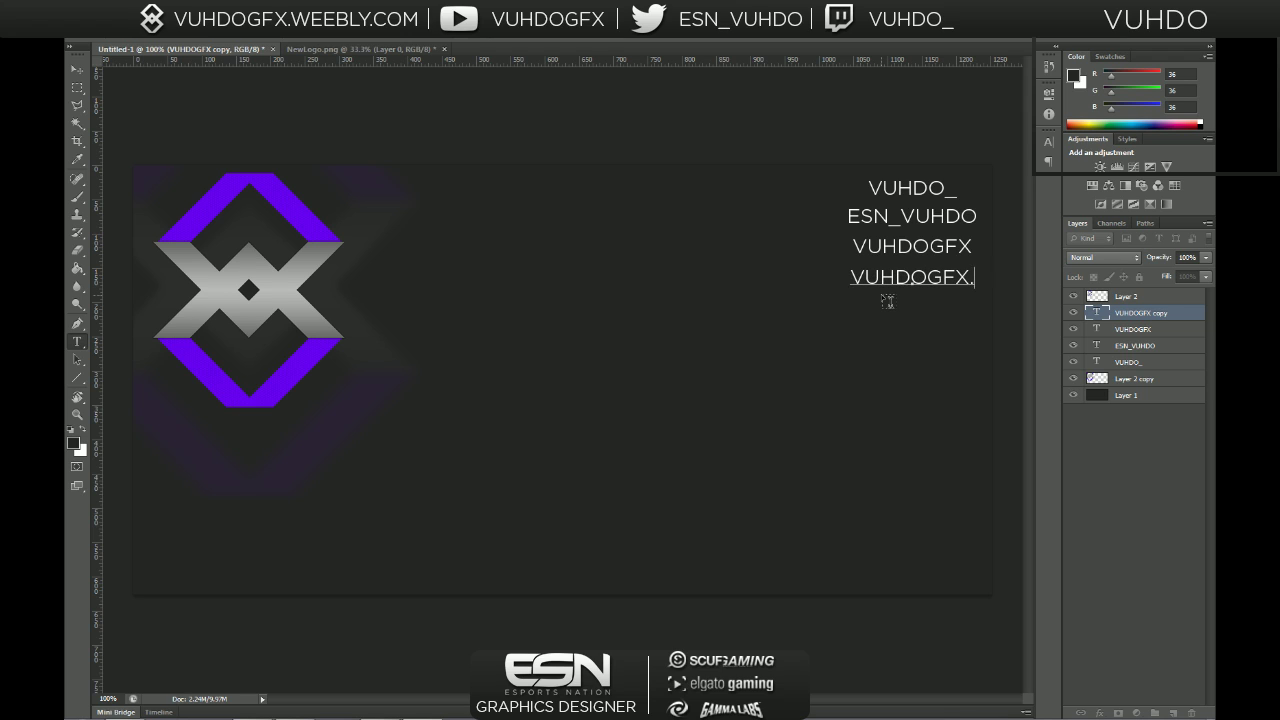
text(WEEBLY)
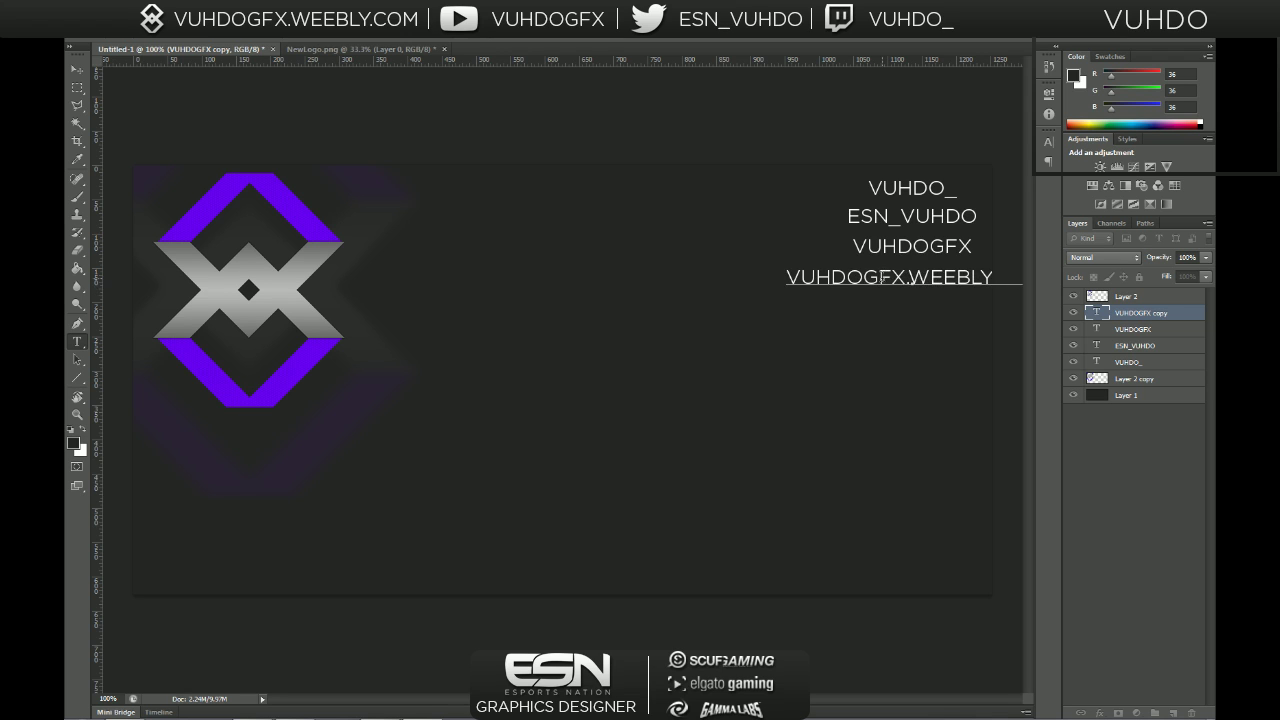
key(ctrl+a)
key(Escape)
key(Delete)
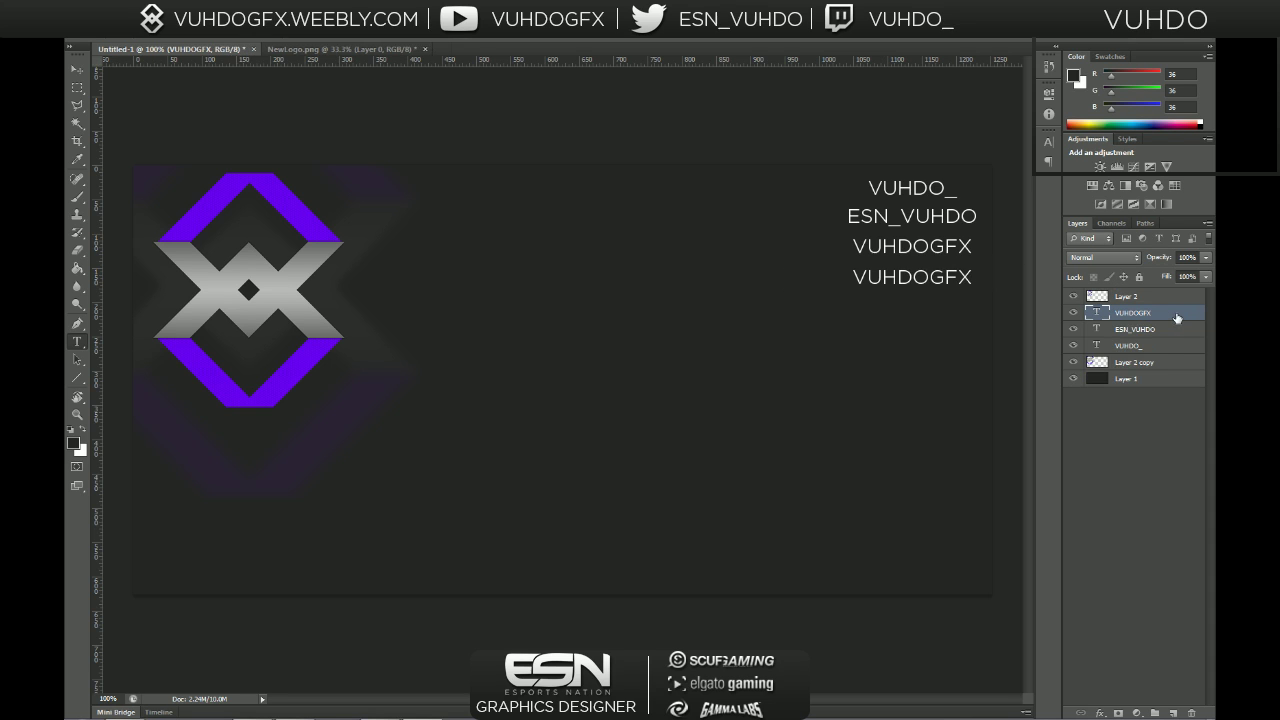
- Nudge the three handle lines slightly left and down, then delete the VUHDO_ text layer
key(b)
key(v)
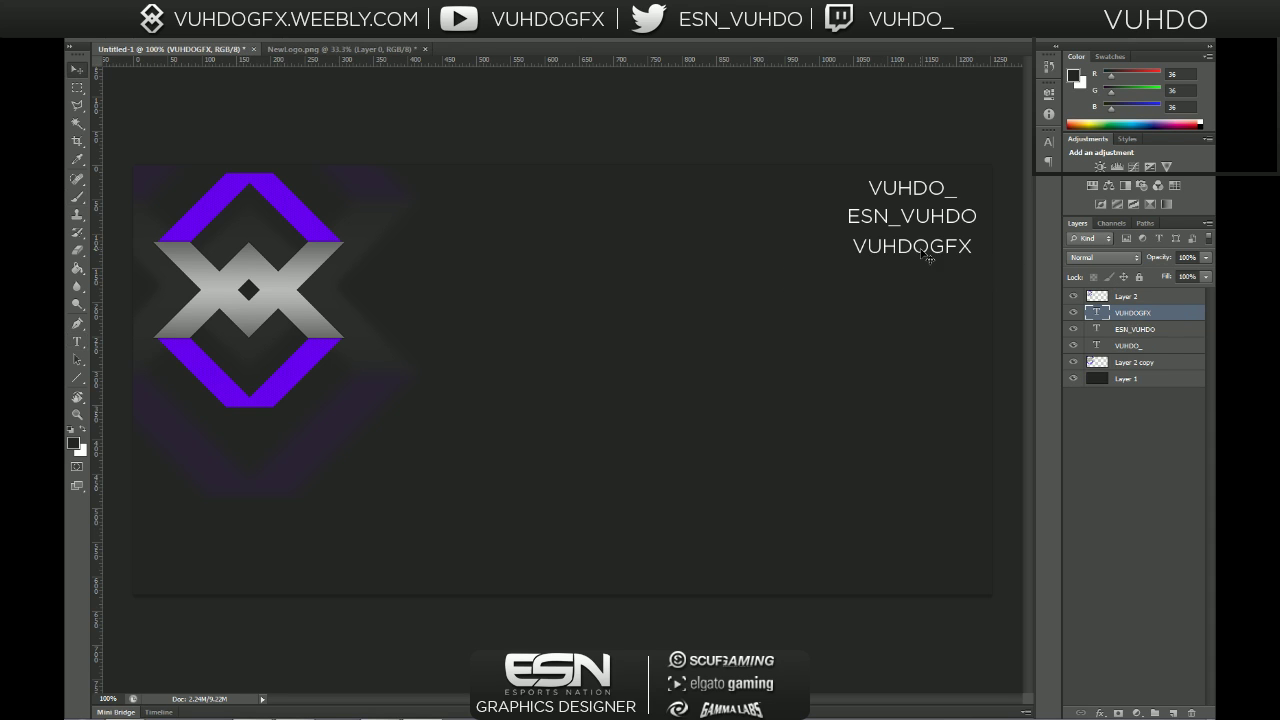
shift+click(1120, 343)
drag(870, 325, 866, 331)
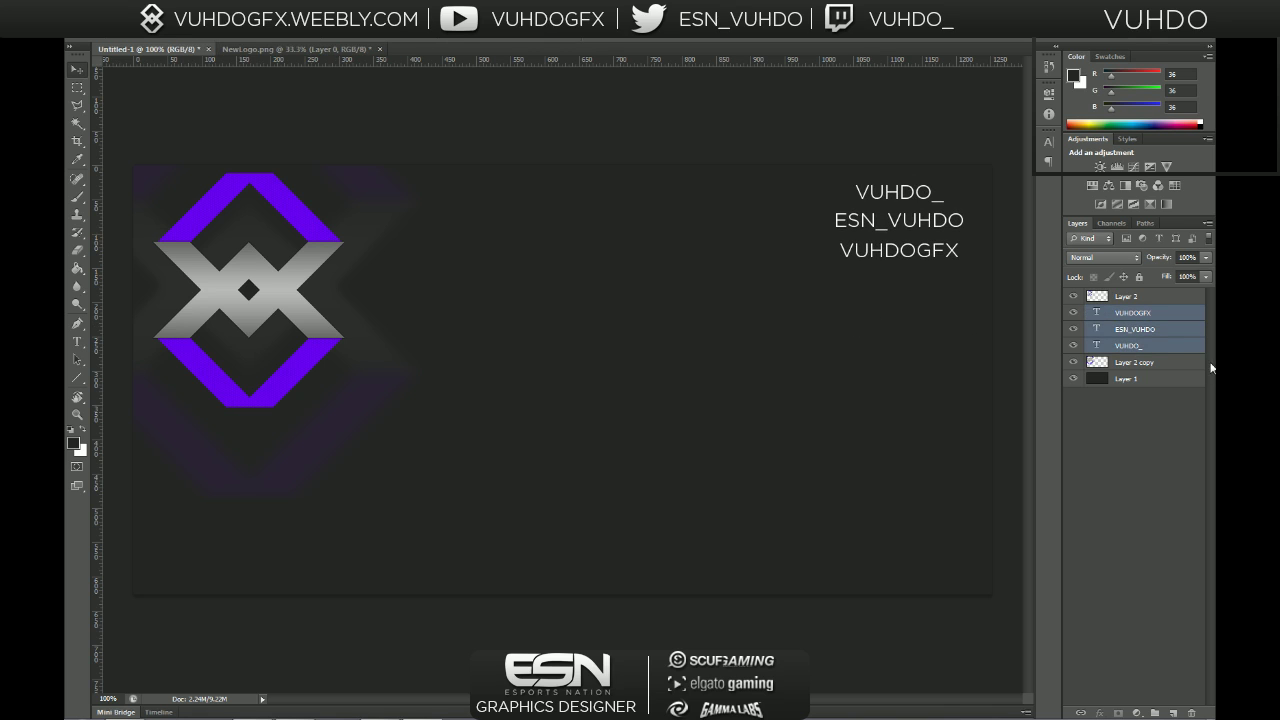
click(1168, 350)
key(Delete)
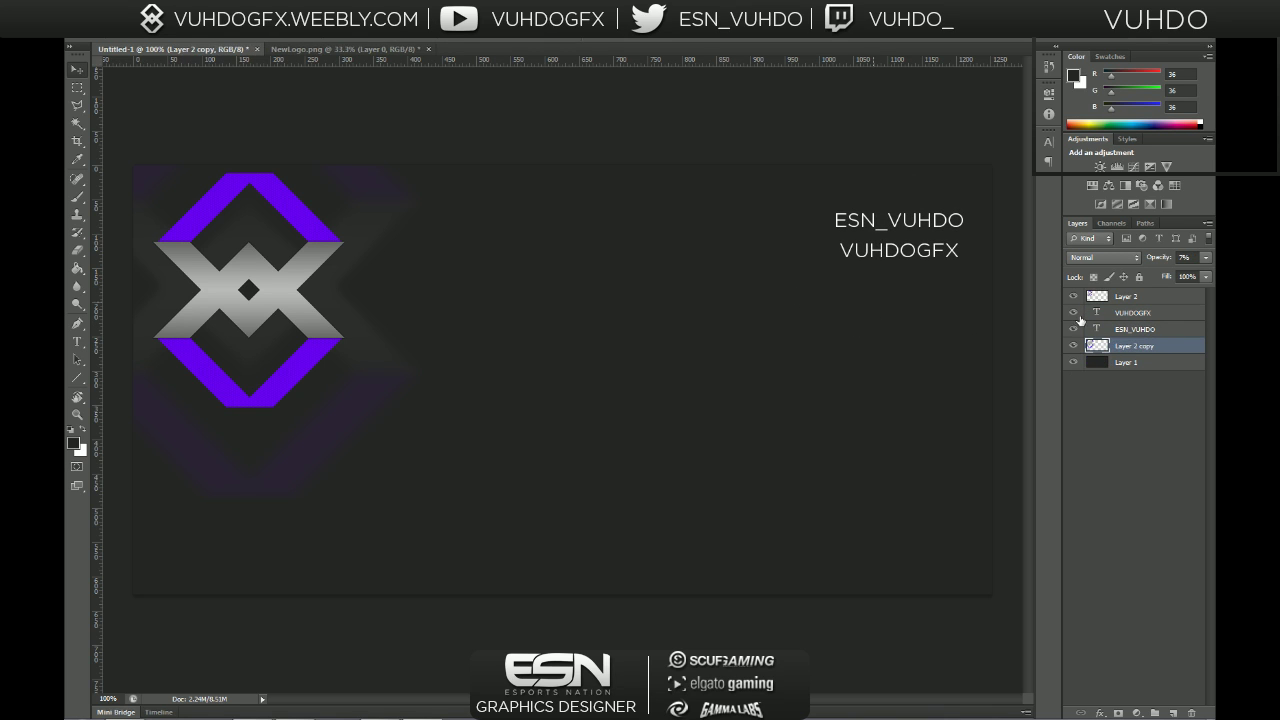
- Replace the VUHDOGFX line's text with ESN_VUHDO
key(t)
double_click(905, 252)
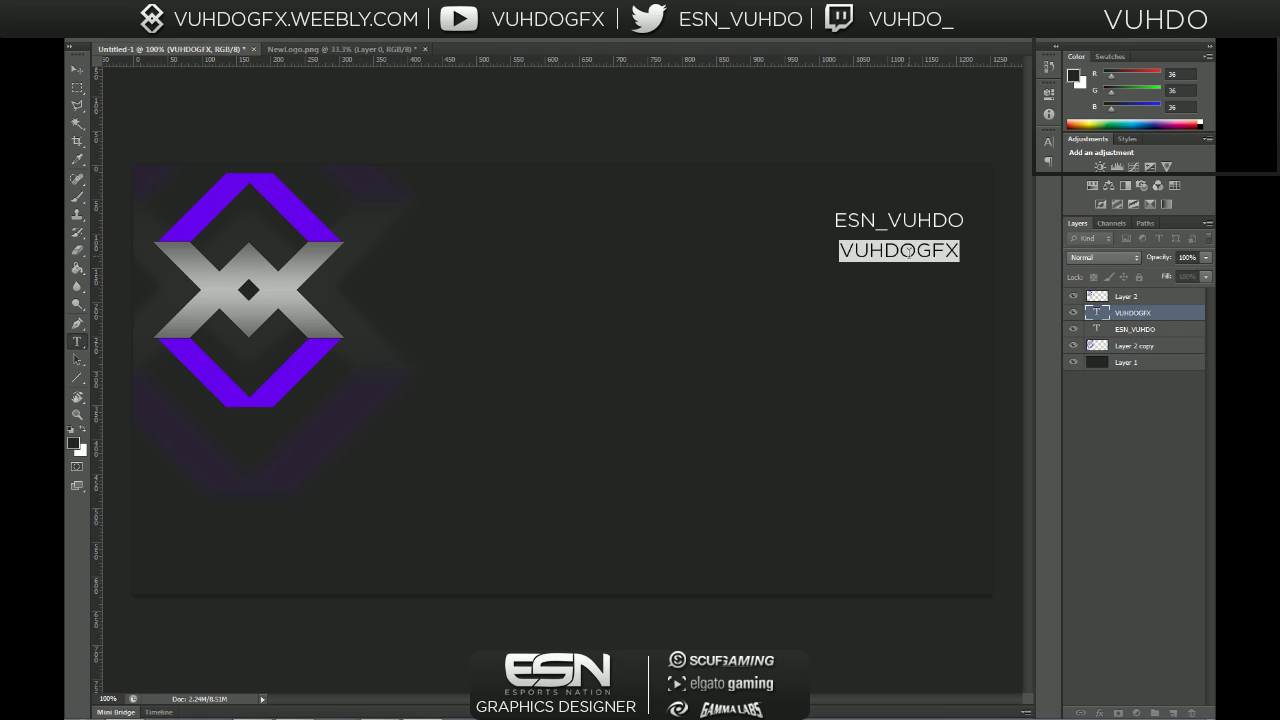
click(905, 251)
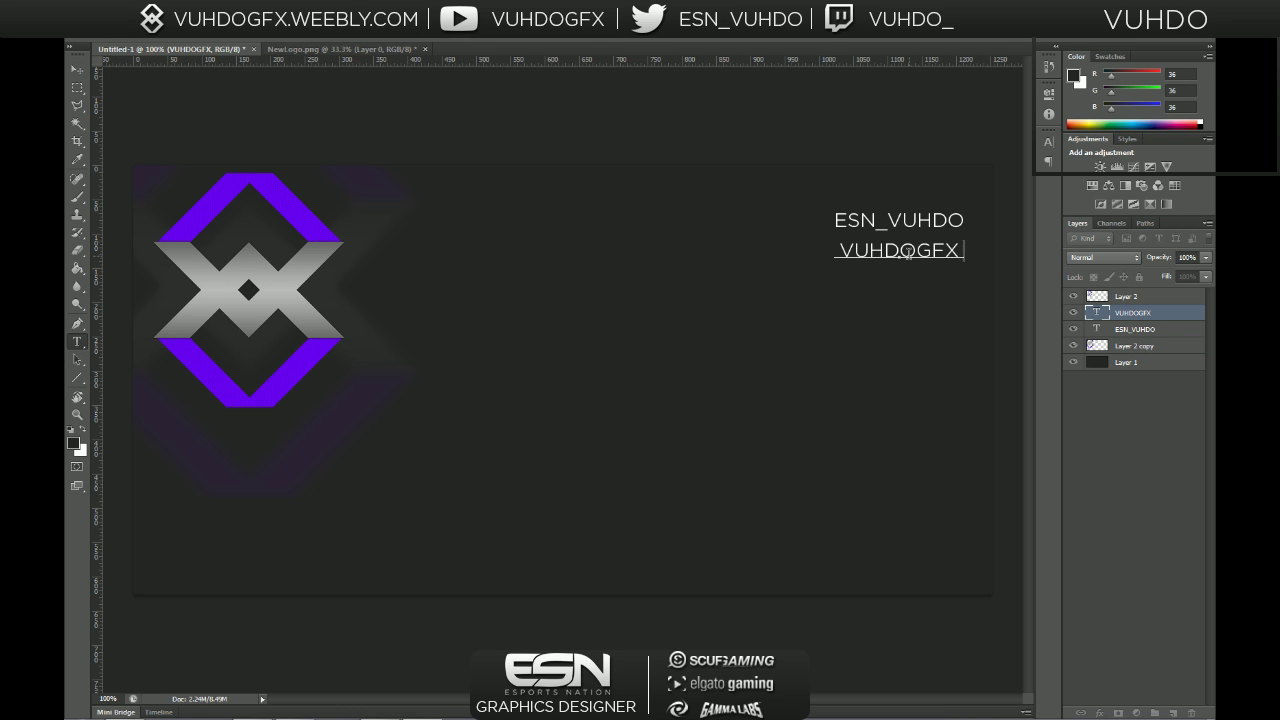
key(ctrl+a)
text(ESN_VUHDO)
key(ctrl+Return)
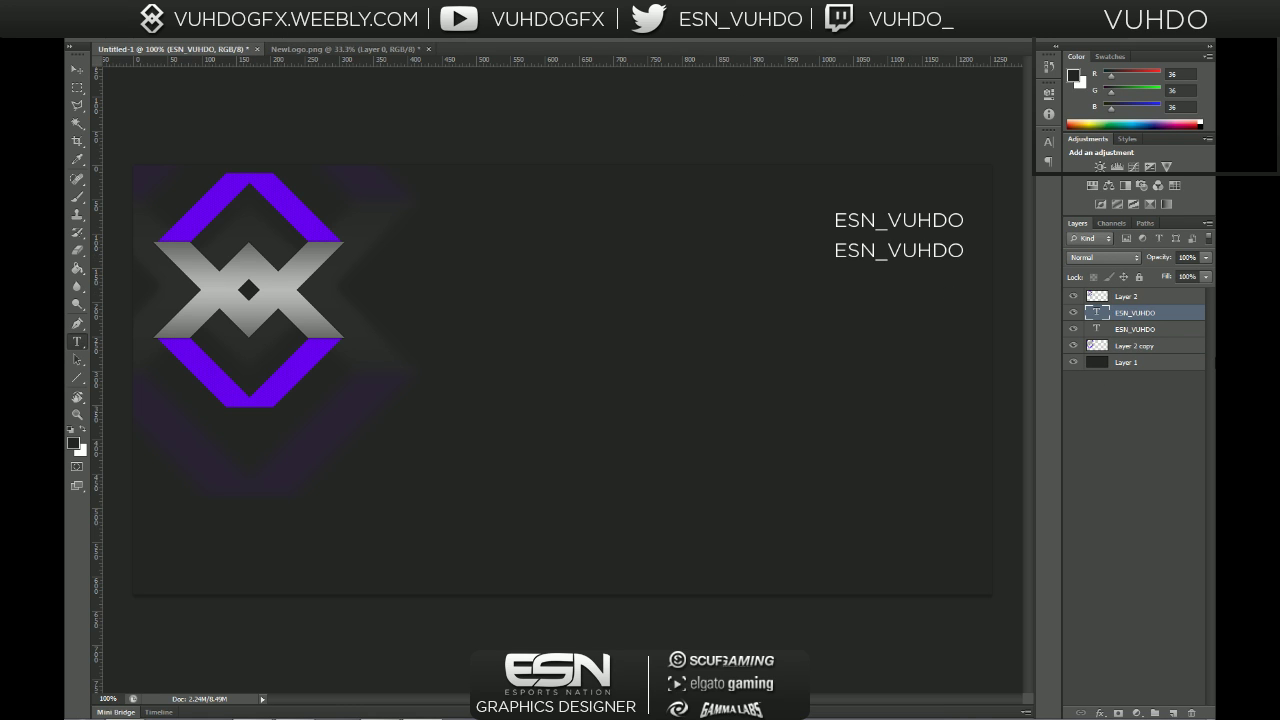
- Duplicate both ESN_VUHDO text layers and move the copies below the originals
shift+click(1119, 331)
key(ctrl+j)
key(v)
drag(911, 261, 915, 296)
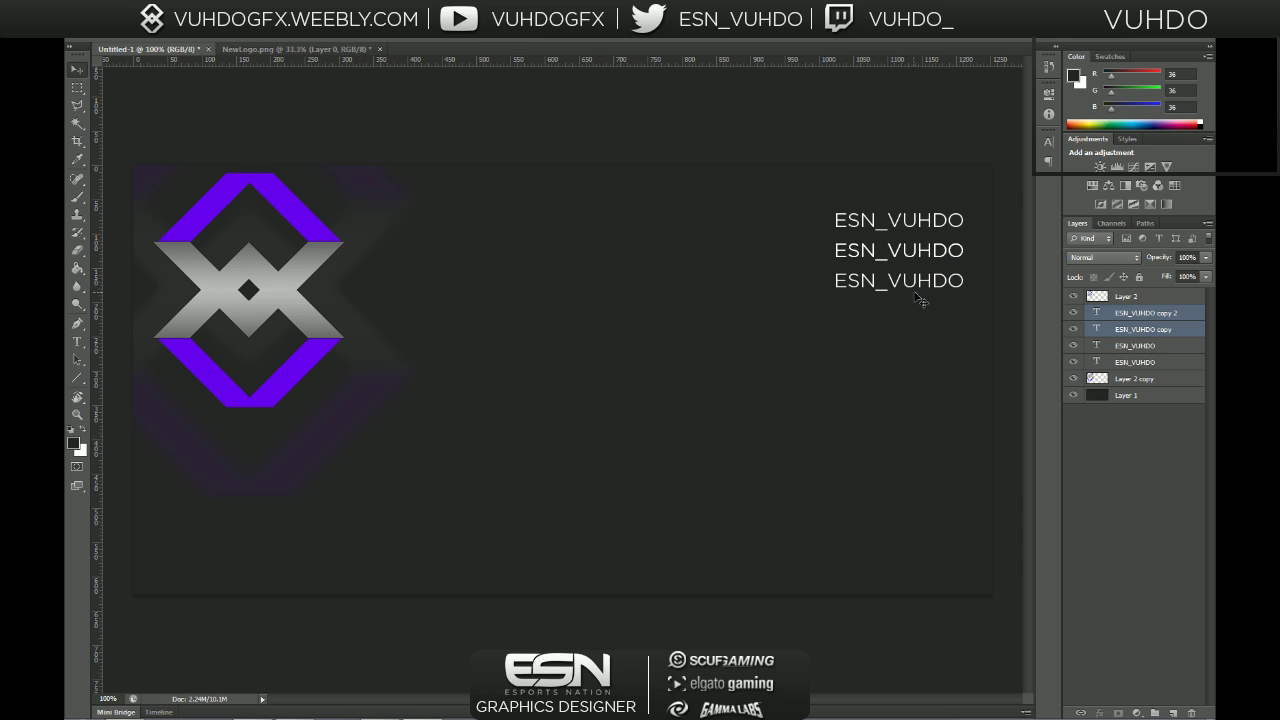
- Change the third line to VUHDOGFX and delete the extra ESN_VUHDO copy
key(t)
double_click(908, 281)
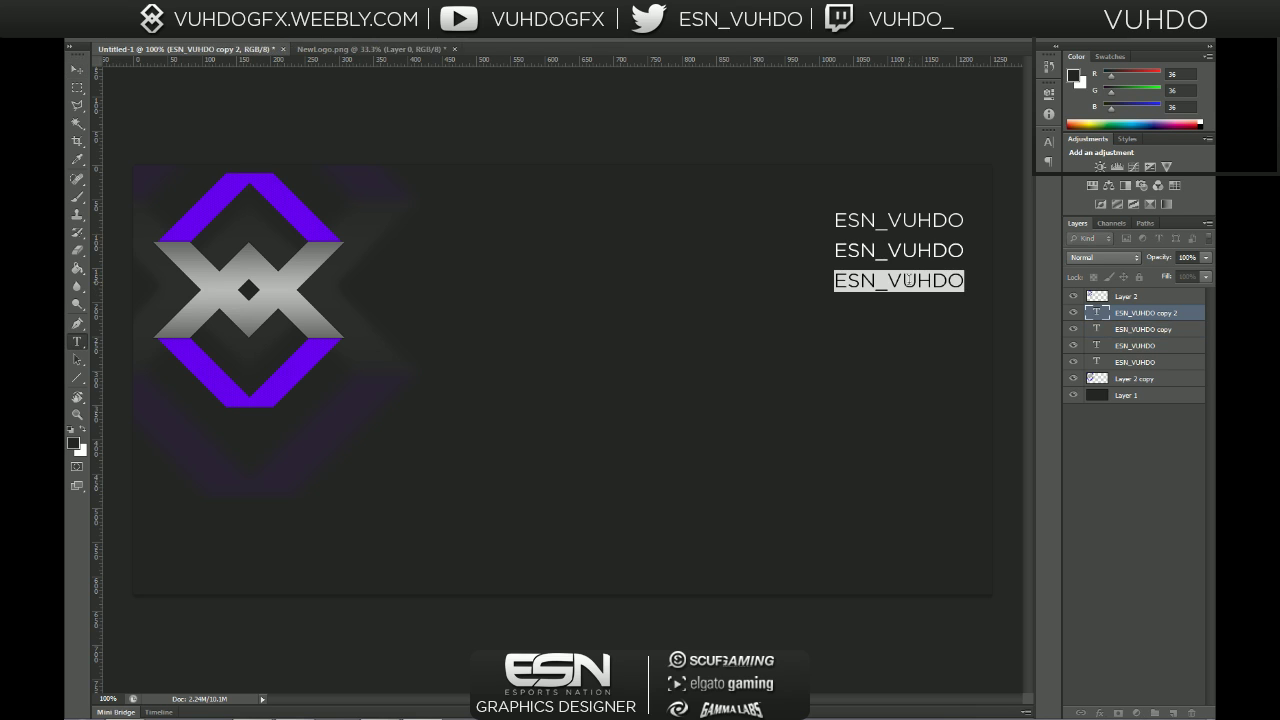
key(Home)
key(Delete)
key(Delete)
key(Delete)
key(Delete)
key(End)
text(GFX)
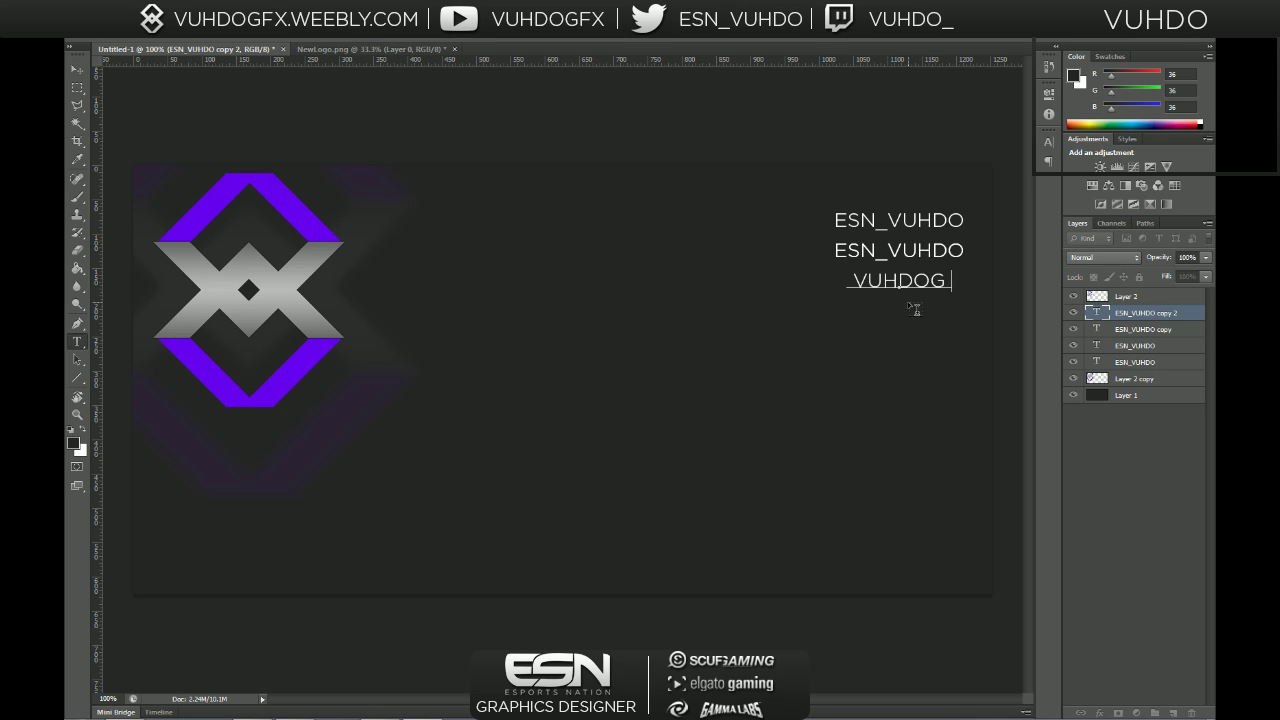
click(669, 42)
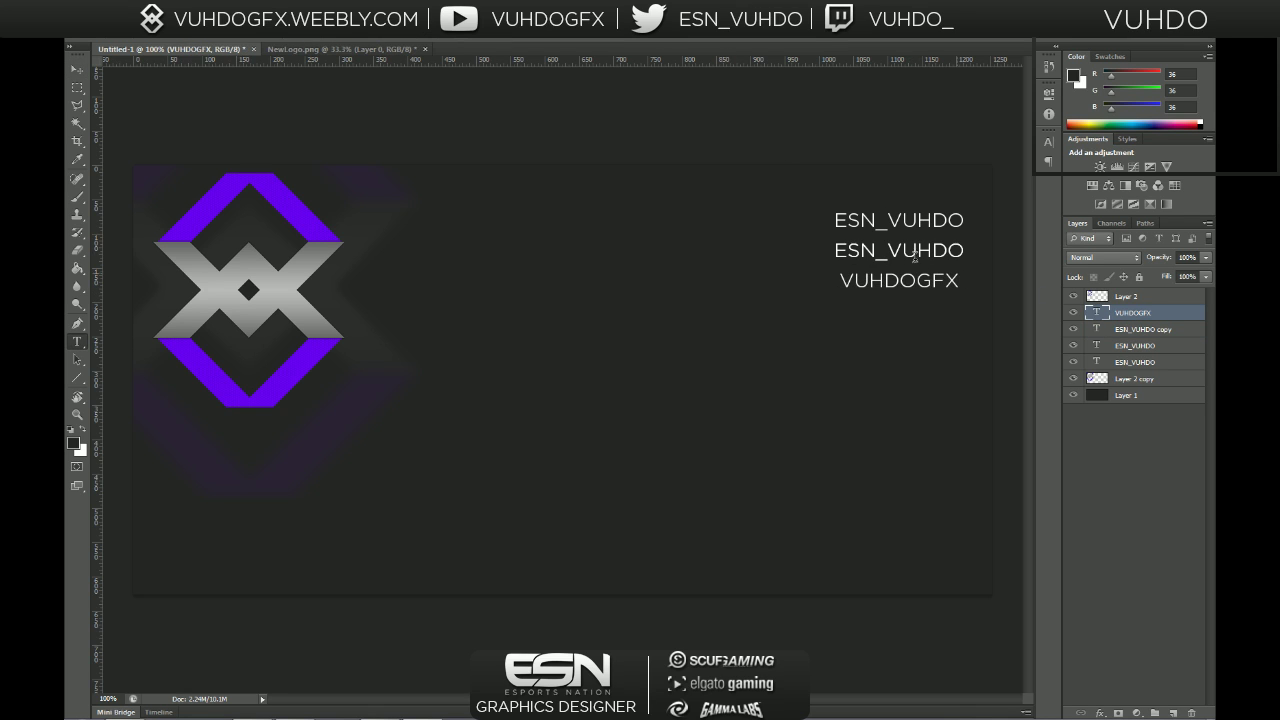
click(1157, 328)
key(Delete)
- Rewrite the second line as VUHDO_ by dropping the ESN_ prefix and adding an underscore
double_click(928, 250)
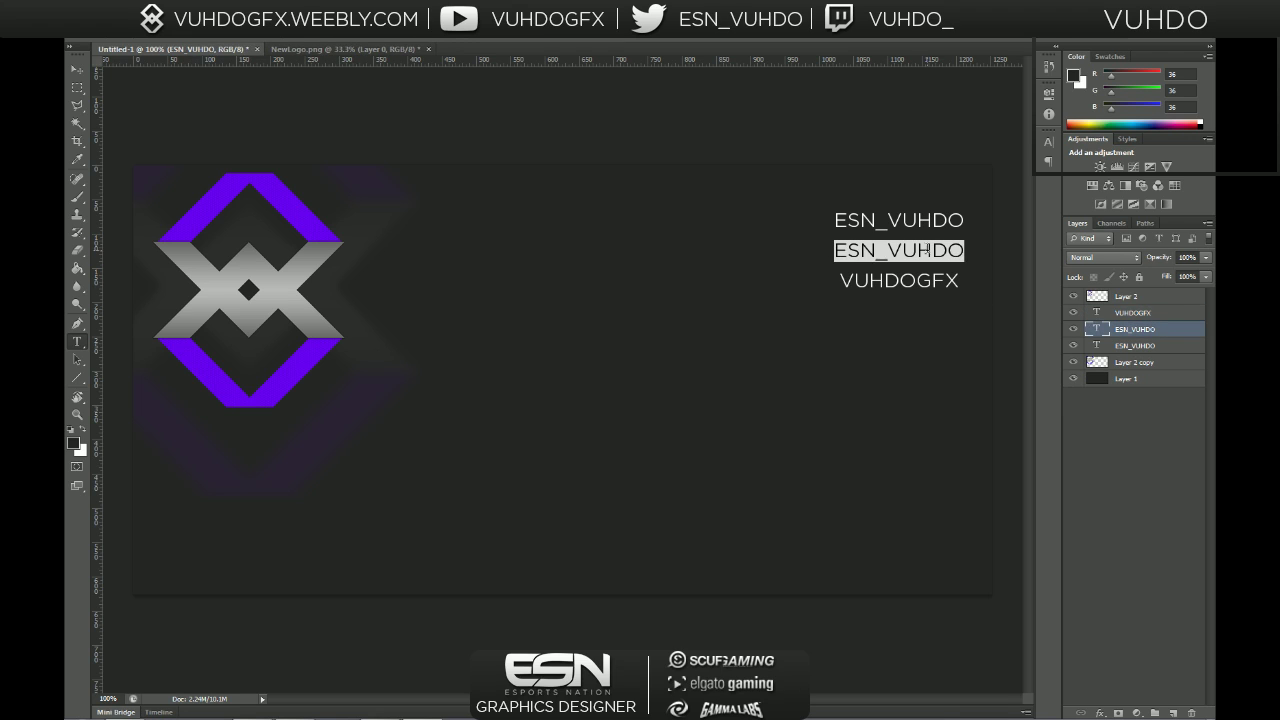
click(926, 250)
key(Delete)
key(Home)
key(Delete)
key(Delete)
key(Delete)
key(Delete)
key(End)
text(_)
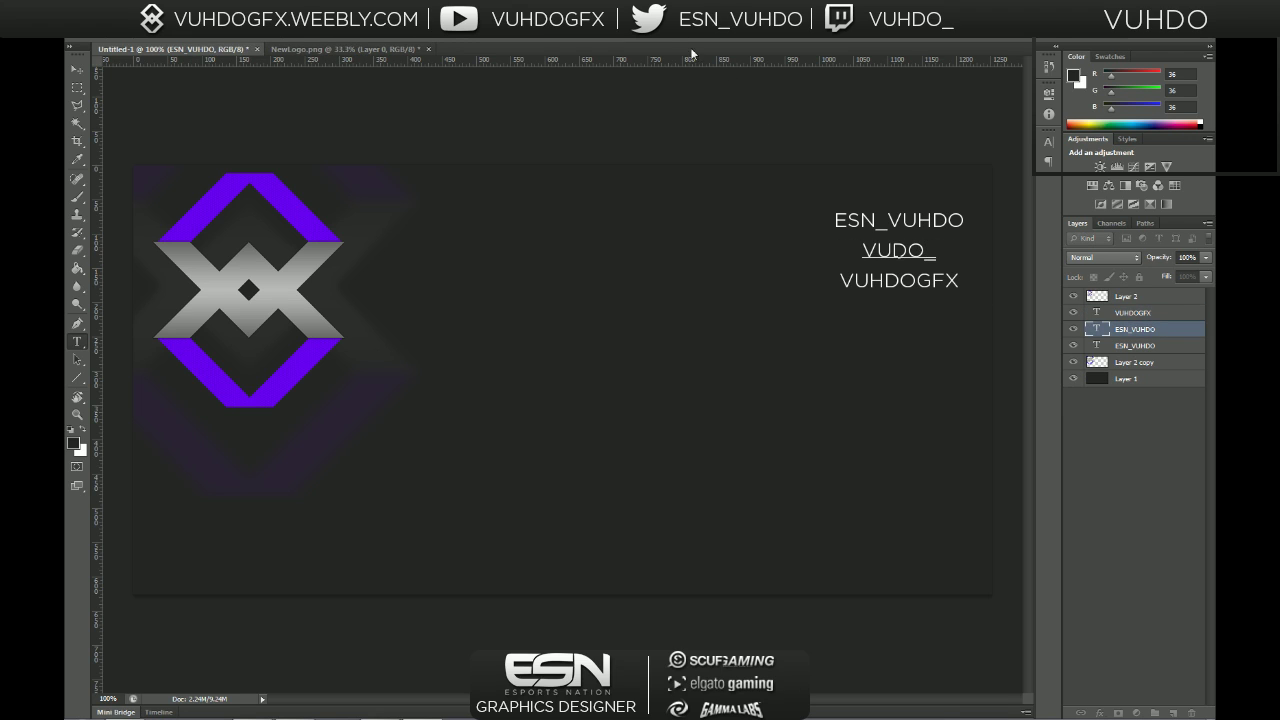
click(893, 250)
text(h)
key(ctrl+Return)
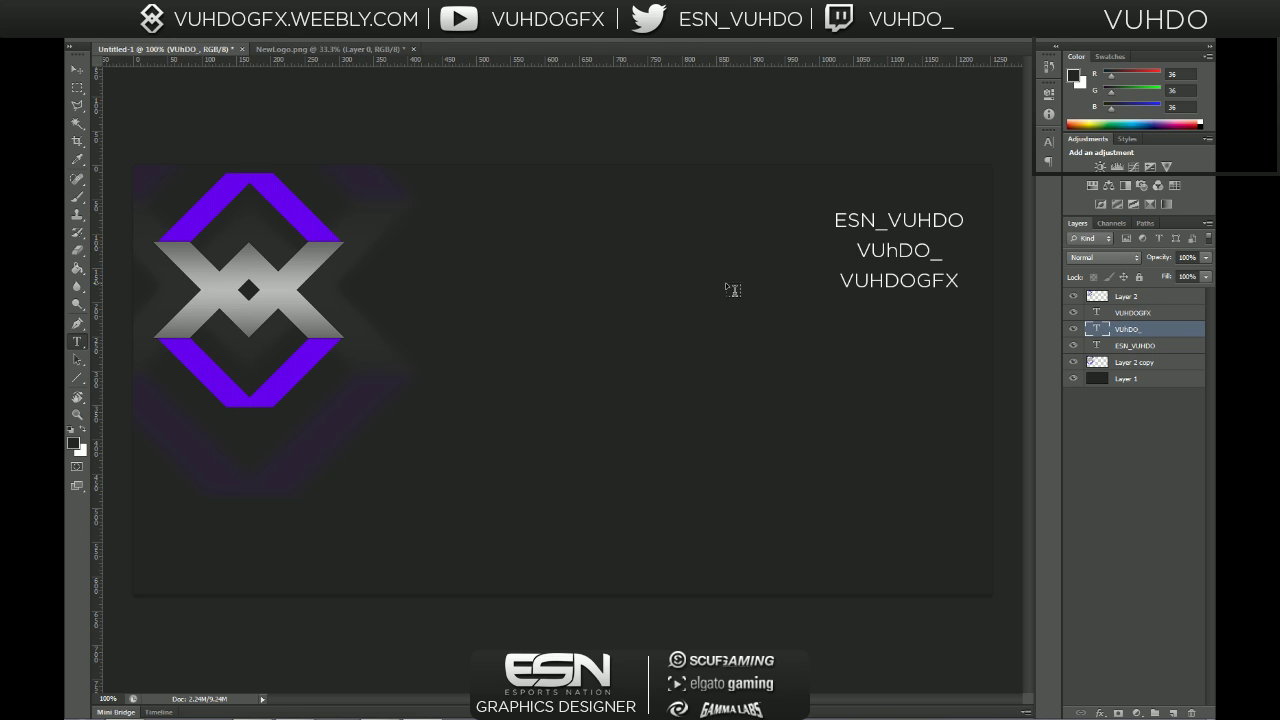
- Fix the lowercase h so the second line reads VUHDO_
click(896, 251)
key(BackSpace)
text(H)
click(665, 37)
- Open New.psd from the pictures > VuhdoGFX > TwitchOverlay folder
click(128, 28)
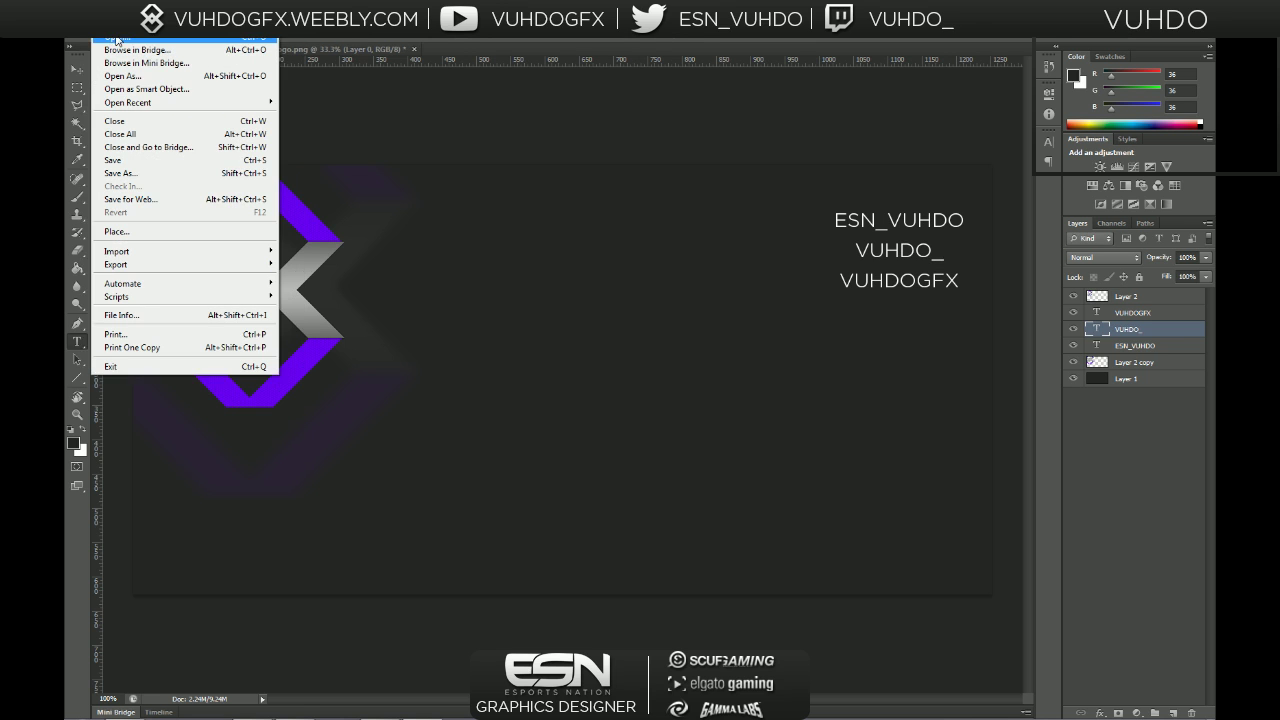
click(120, 34)
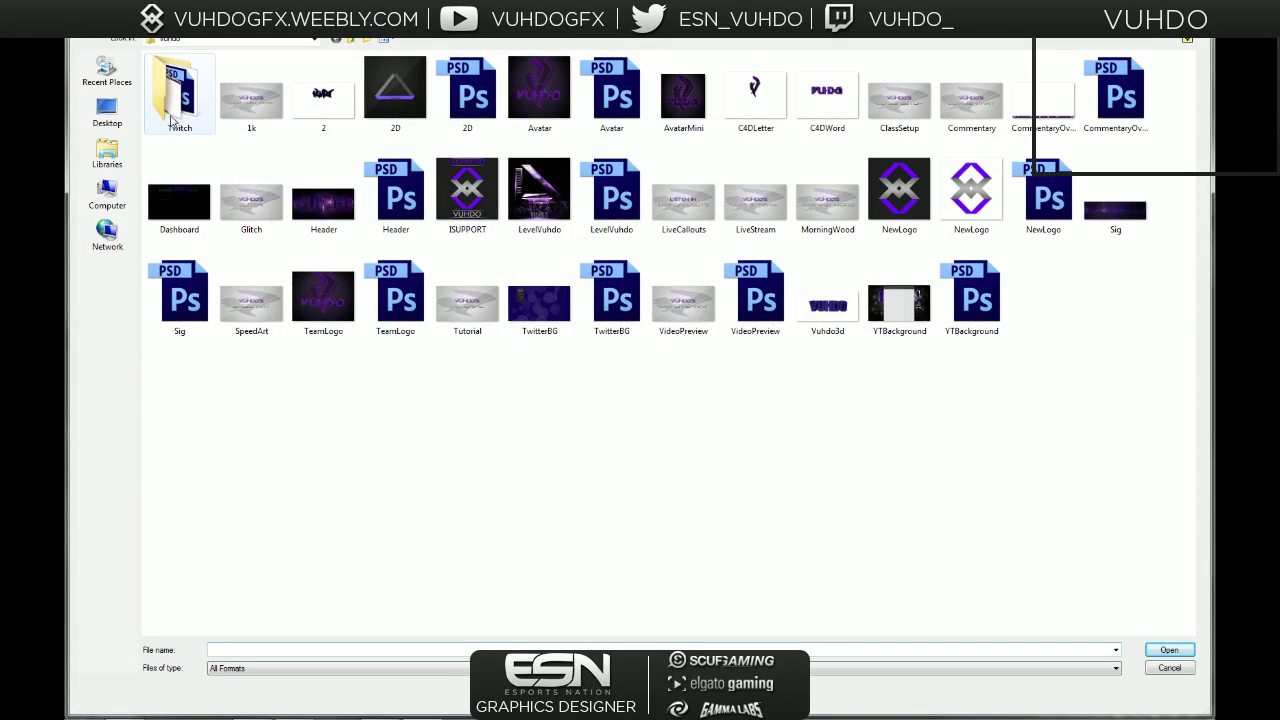
click(230, 38)
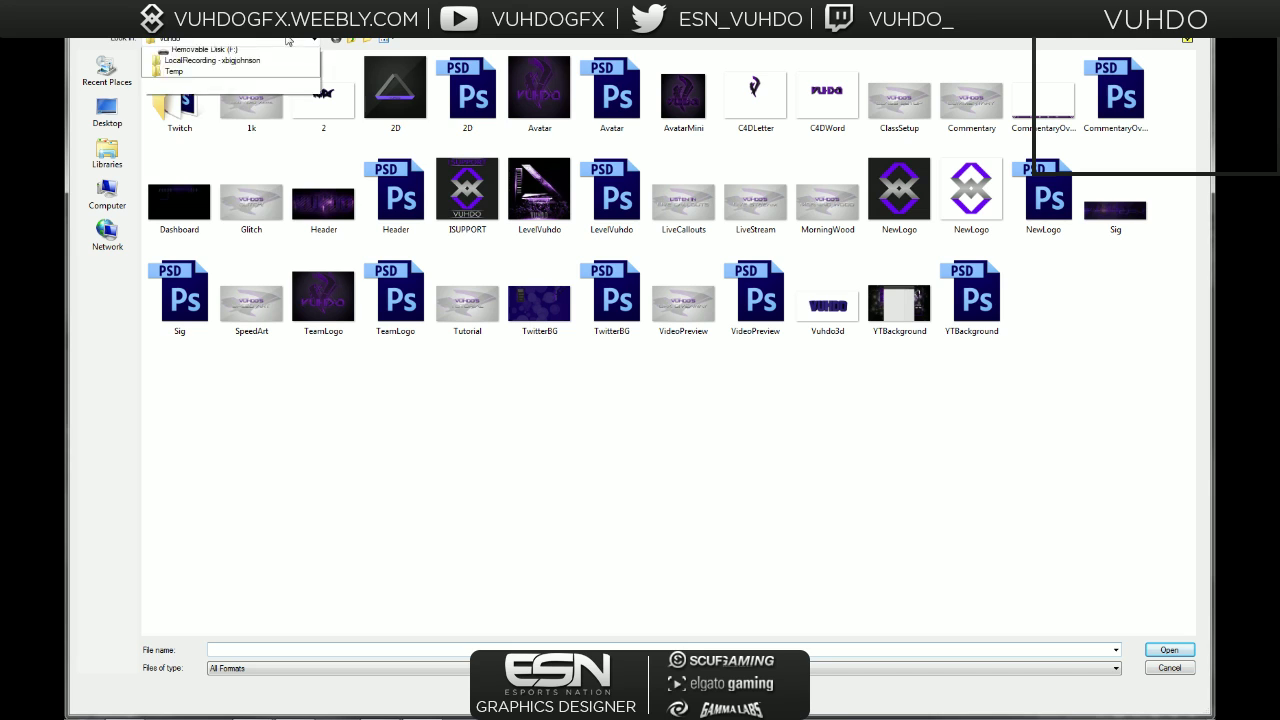
click(195, 112)
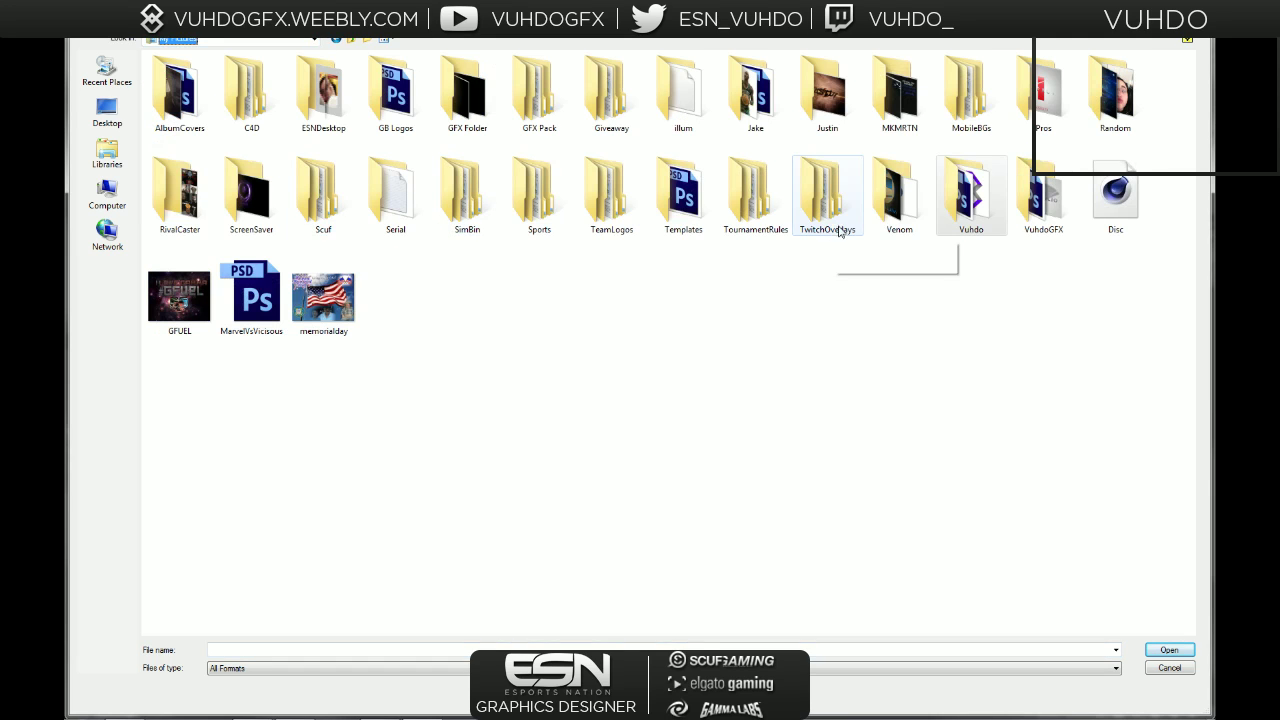
double_click(1028, 214)
double_click(177, 98)
double_click(251, 93)
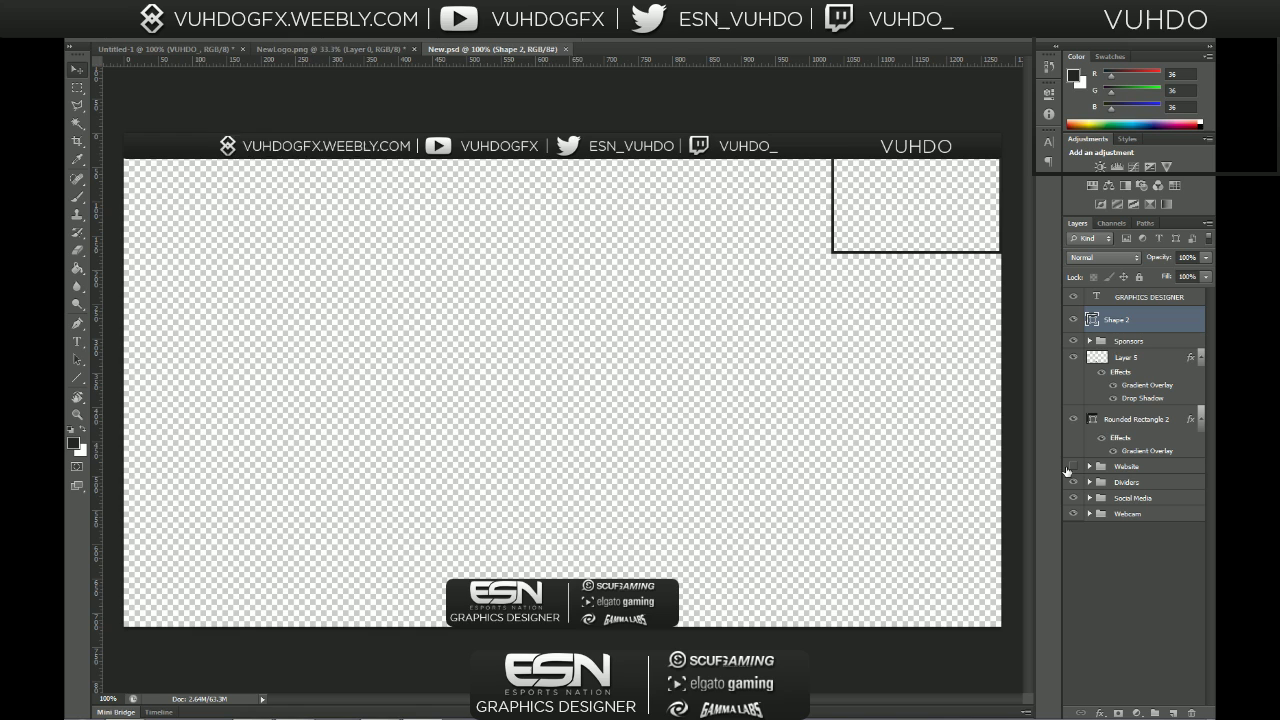
- Expand New.psd's Social Media and Twitch groups and select the Twitch icon, Layer 3
click(1122, 482)
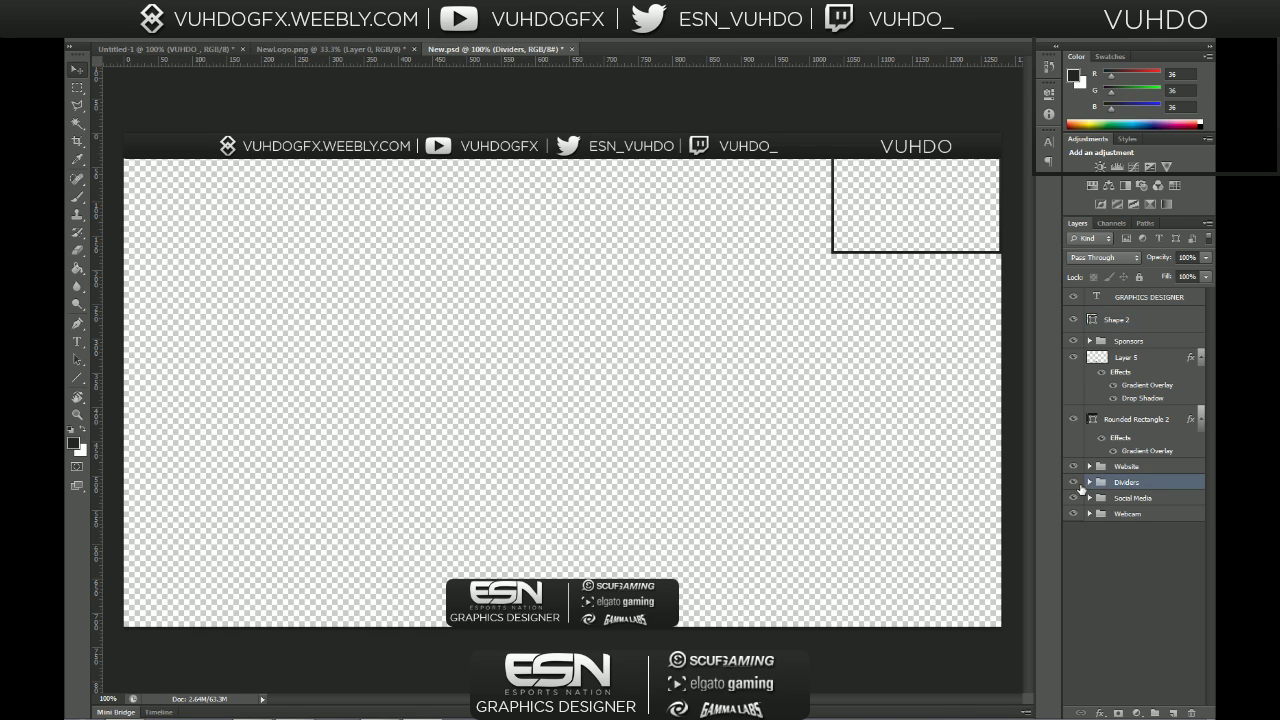
click(1086, 499)
click(1090, 498)
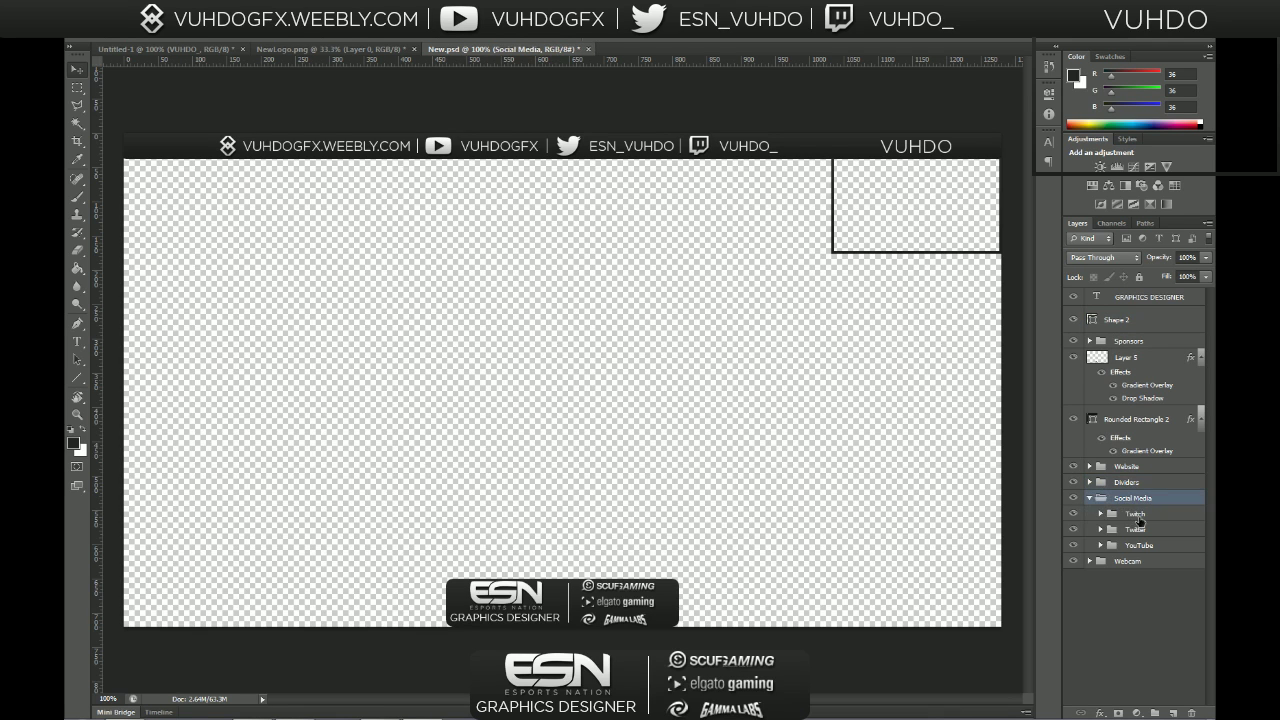
click(1139, 520)
click(1100, 514)
click(1145, 533)
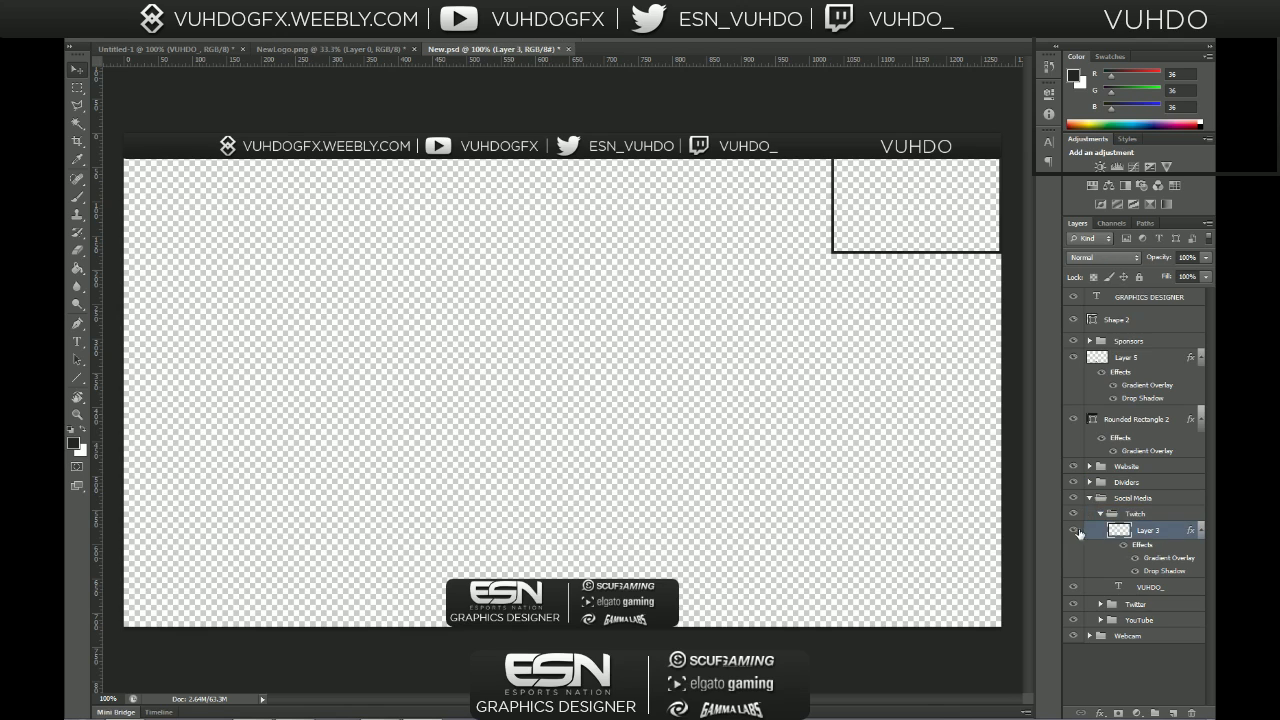
mouse_move(1143, 536)
mouse_down()
mouse_move(213, 48)
mouse_move(1120, 540)
mouse_up()
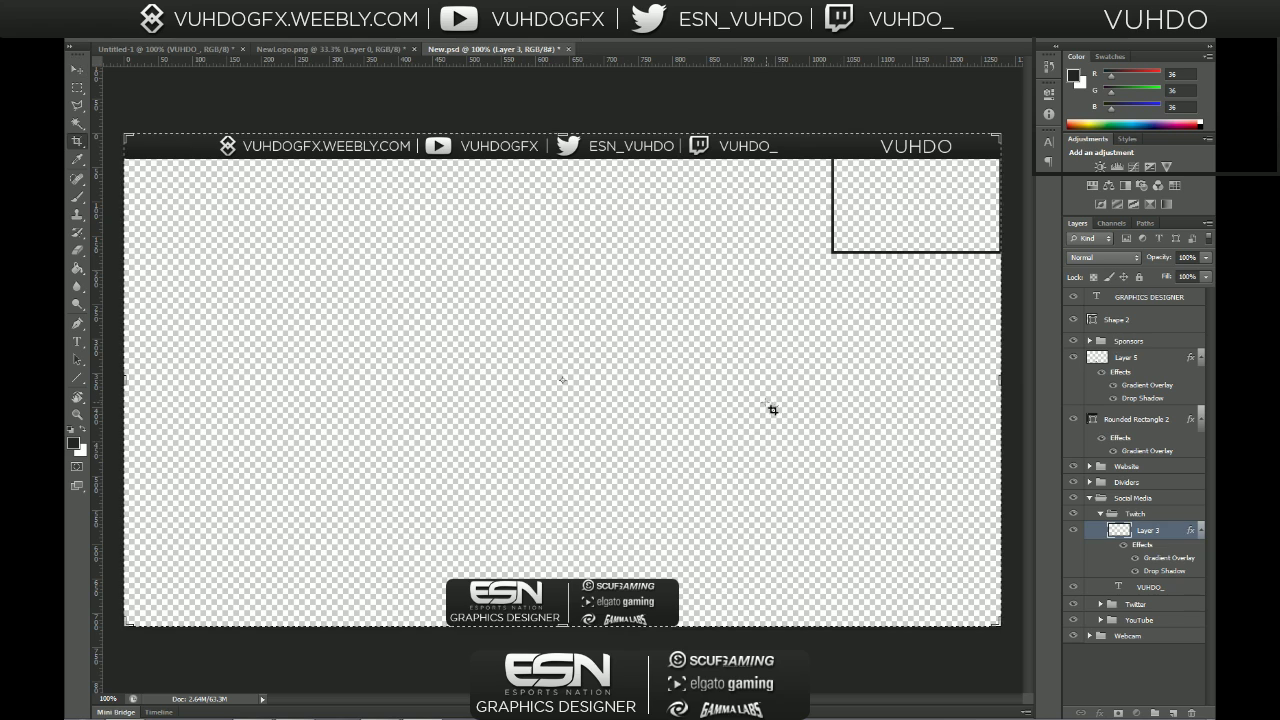
- Drop the Twitch icon beside VUHDO_ in Untitled-1, then expand New.psd's Twitter group
drag(778, 404, 994, 212)
drag(796, 329, 884, 293)
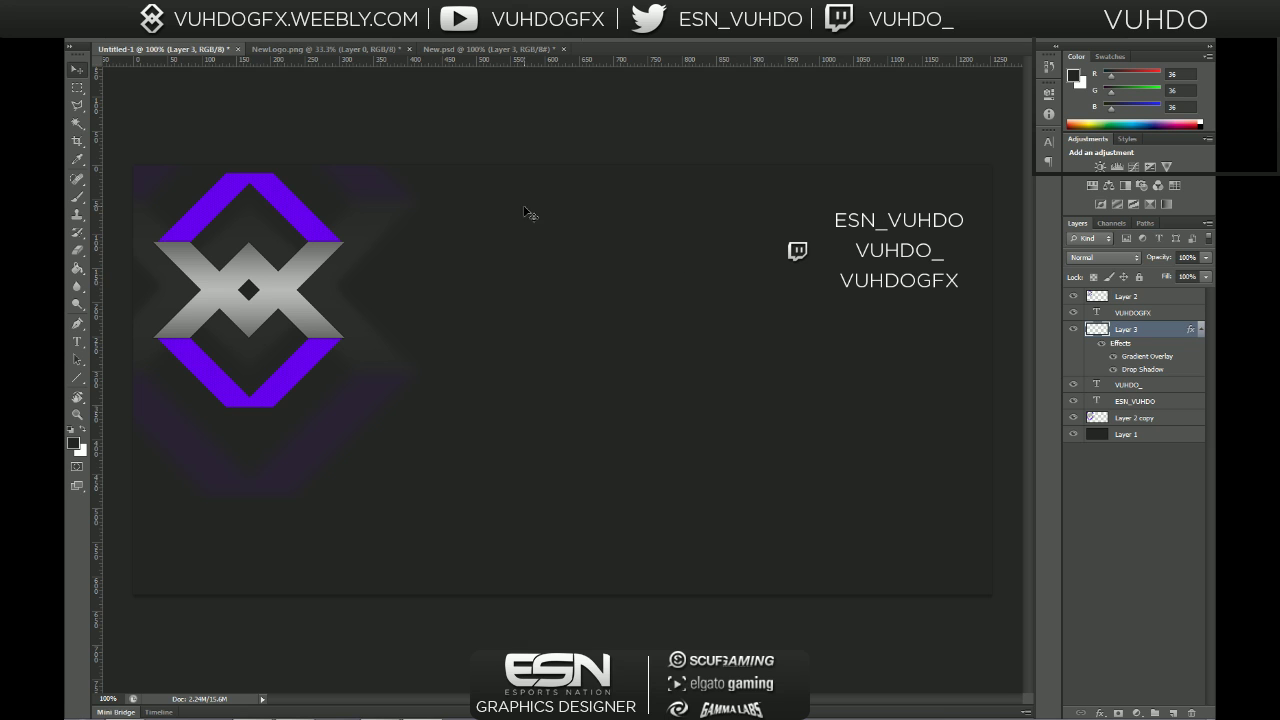
click(484, 48)
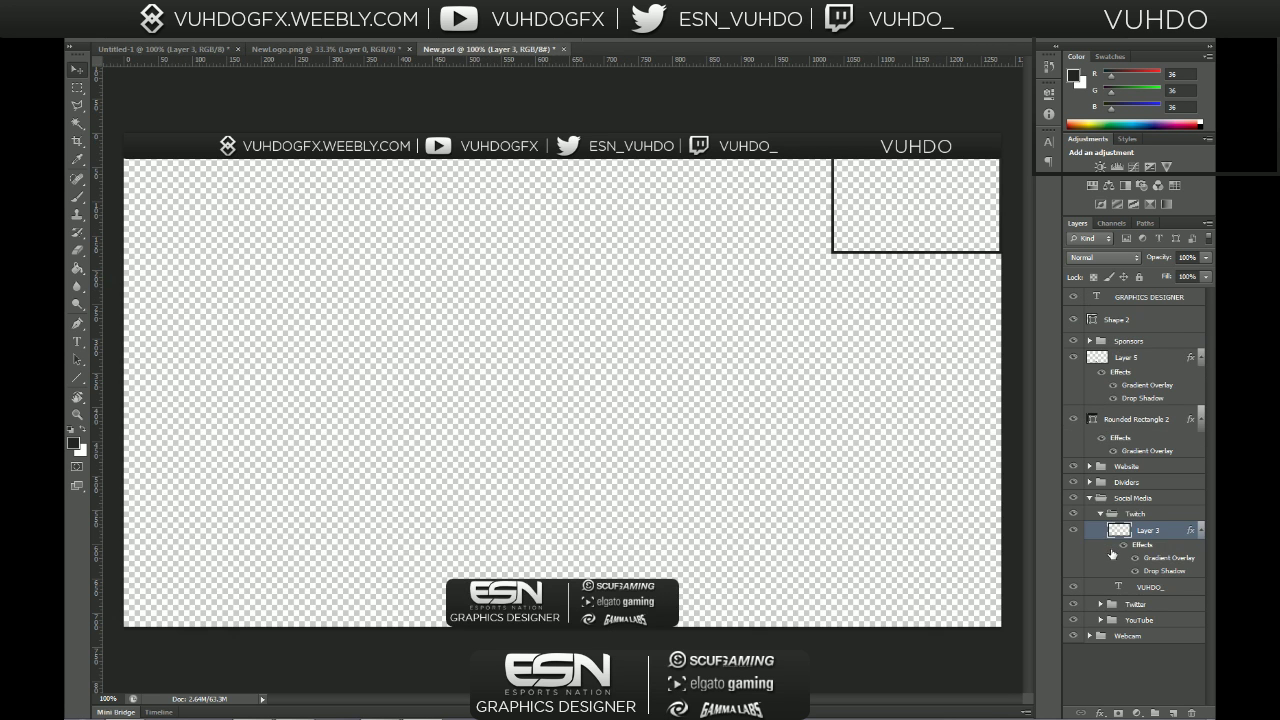
click(1101, 514)
click(1101, 529)
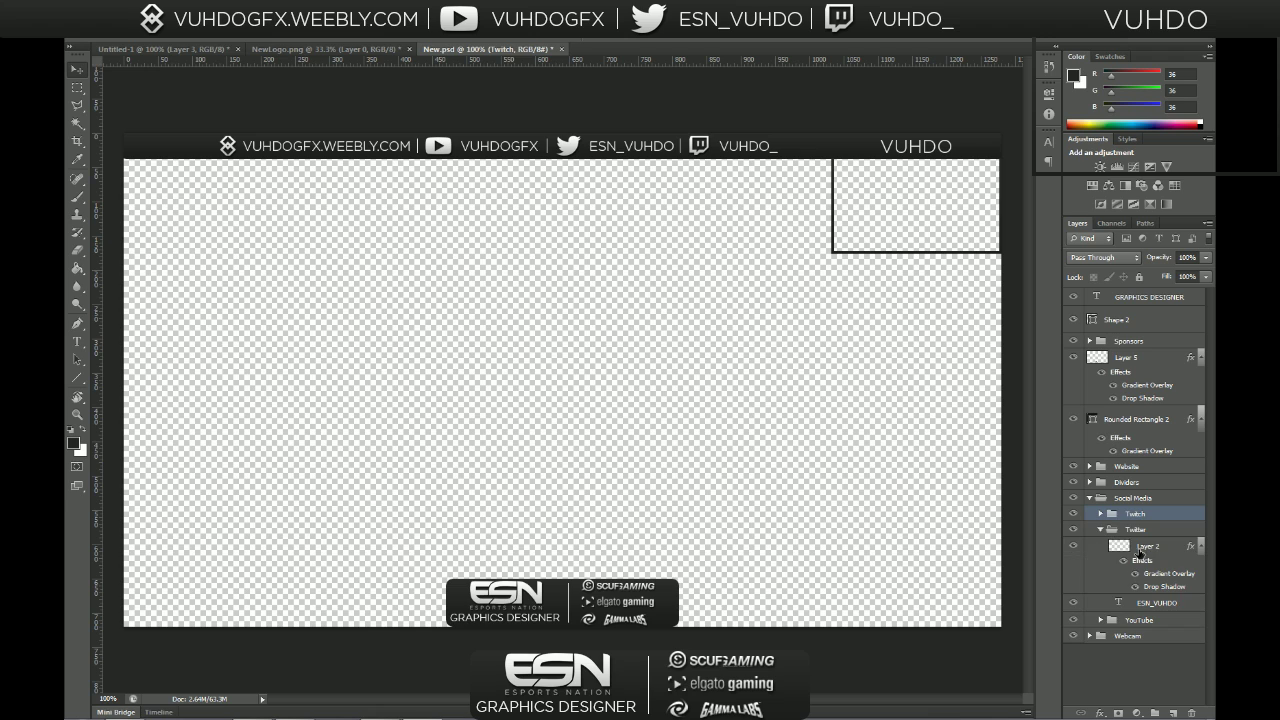
- Copy the Twitter icon, Layer 2, into the header beside ESN_VUHDO
click(1139, 549)
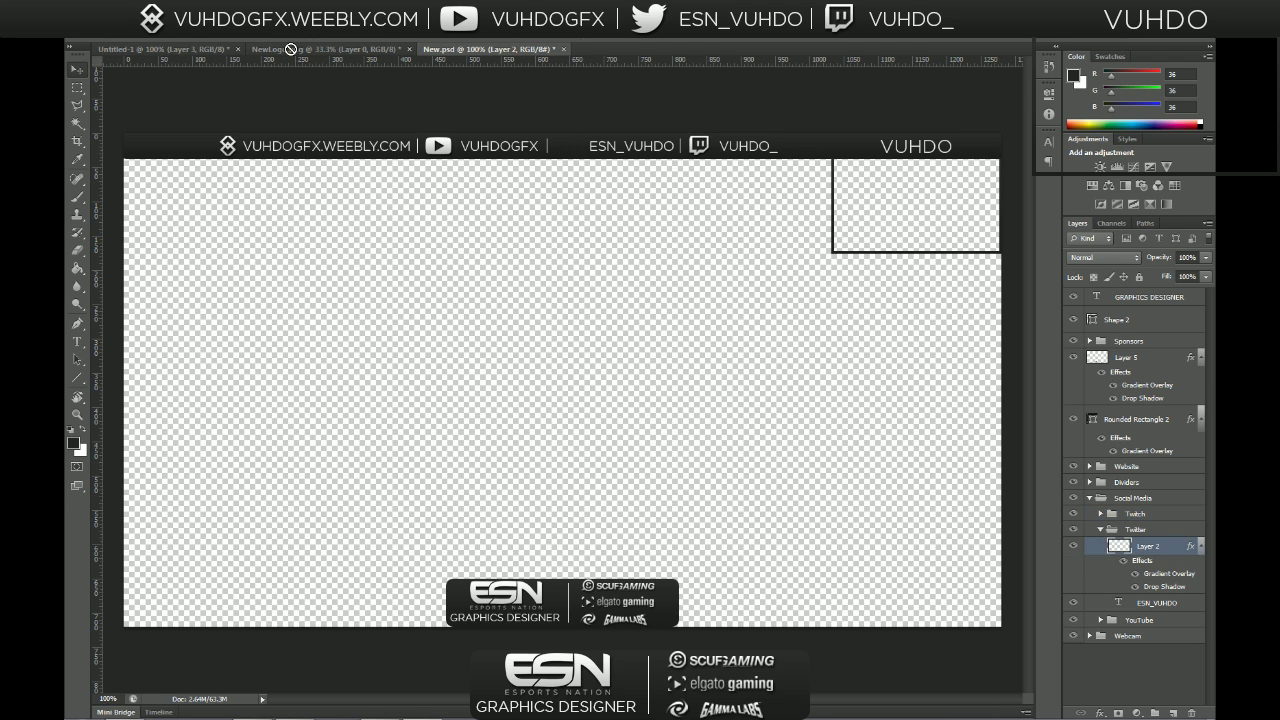
click(290, 49)
drag(208, 49, 880, 202)
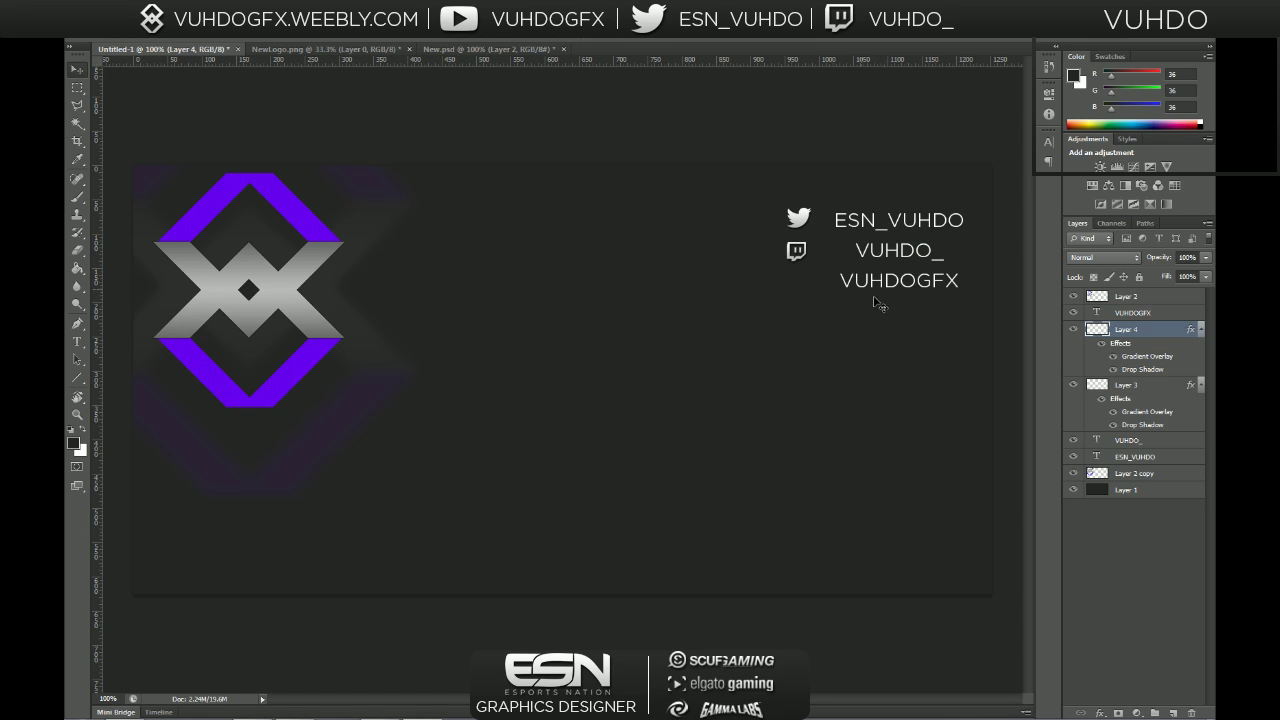
- Bring the YouTube icon, Layer 1, from New.psd and place it beside VUHDOGFX
click(470, 50)
click(1101, 529)
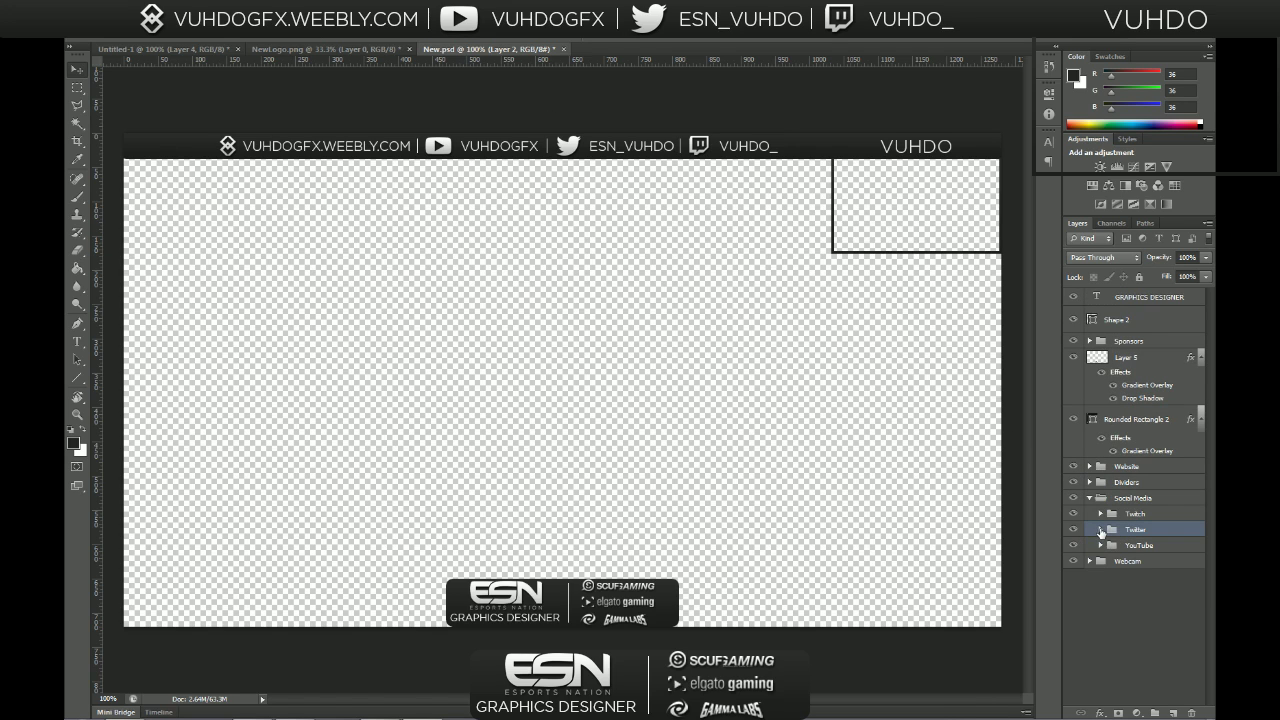
click(1101, 545)
click(1119, 563)
drag(1119, 563, 810, 290)
drag(731, 355, 818, 307)
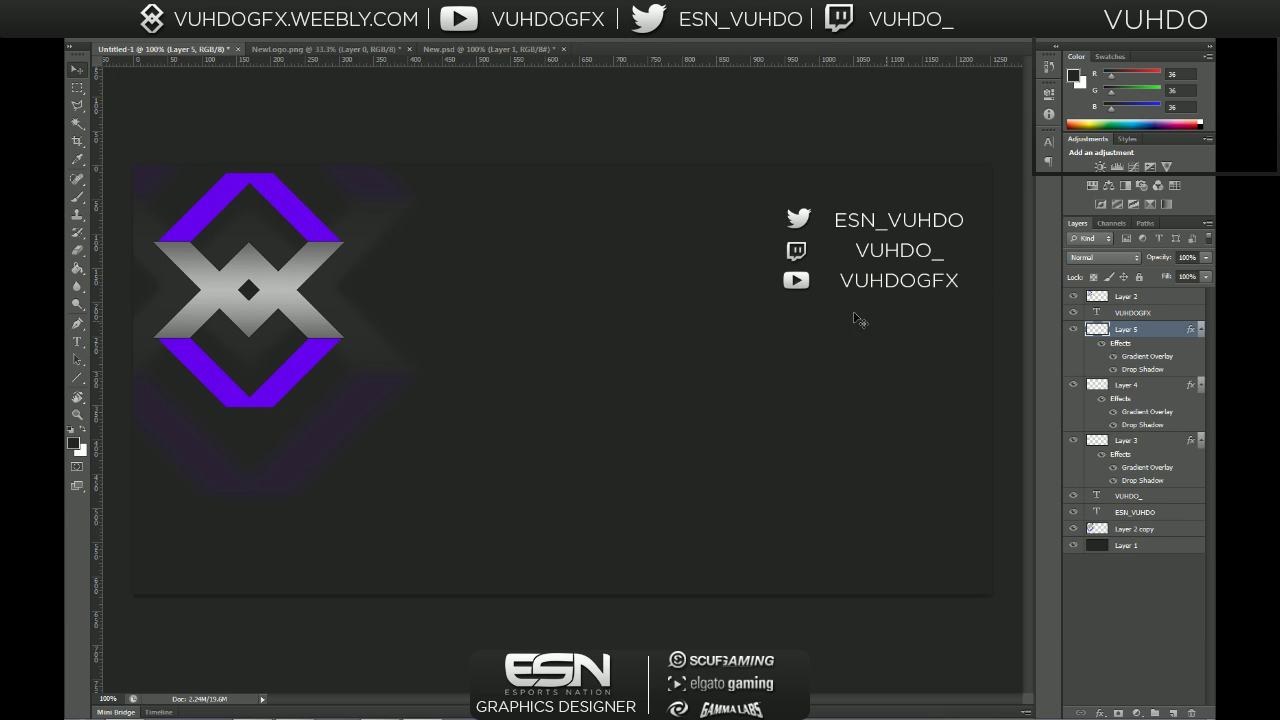
- Nudge the YouTube and Twitter icons into alignment with their handle lines
key(Up)
key(Down)
key(Up)
click(1130, 385)
key(Up)
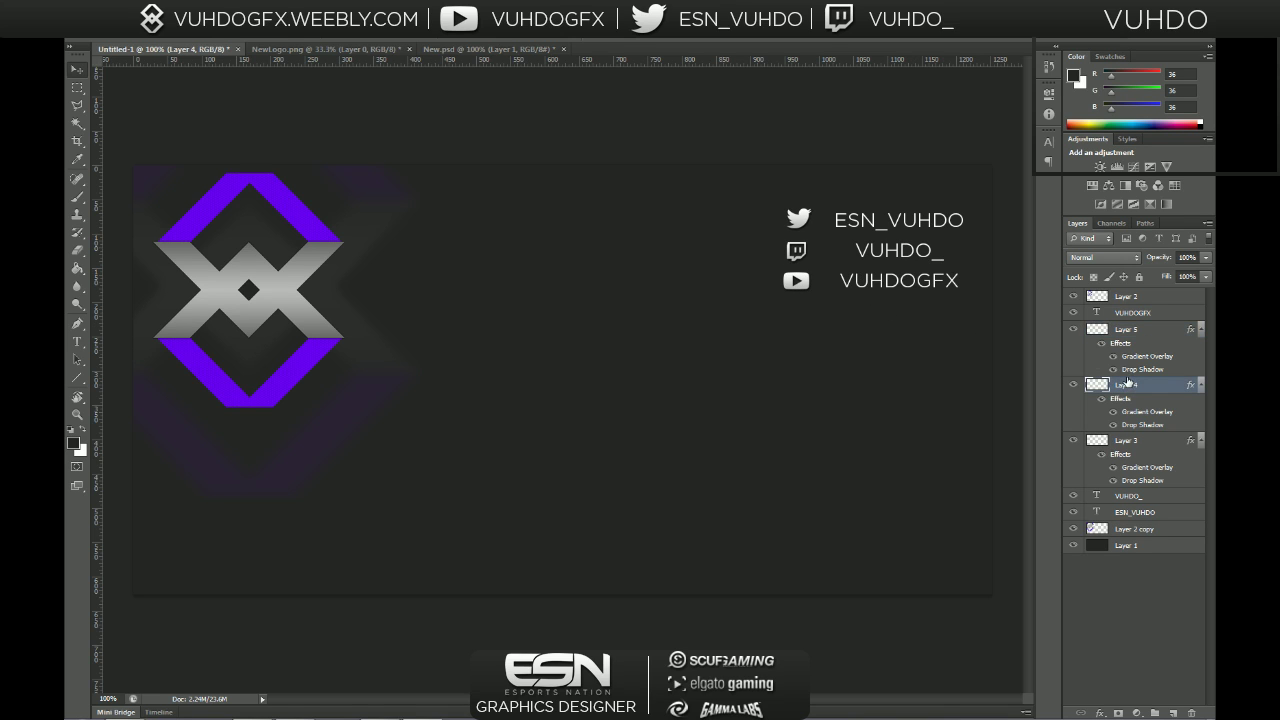
click(1138, 442)
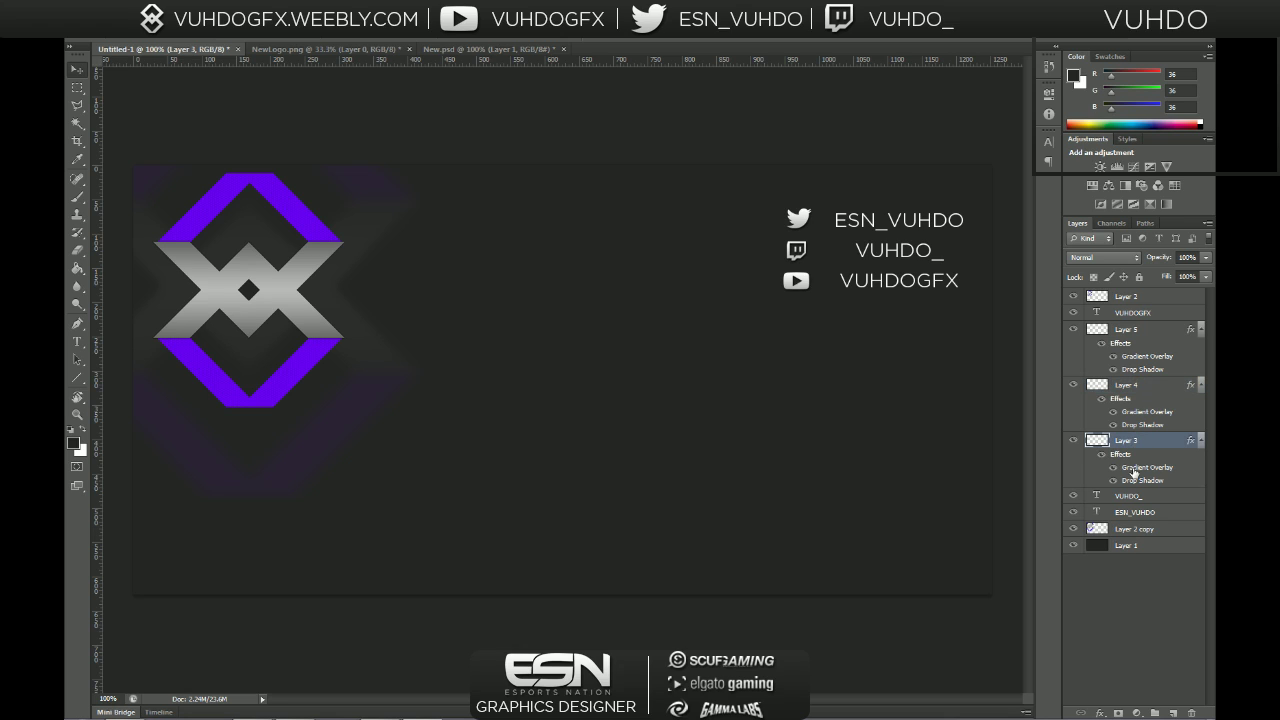
- Reorder the Twitter icon next to ESN_VUHDO and group them as 'Twitter'
drag(1131, 517, 1092, 330)
click(1073, 346)
click(1073, 346)
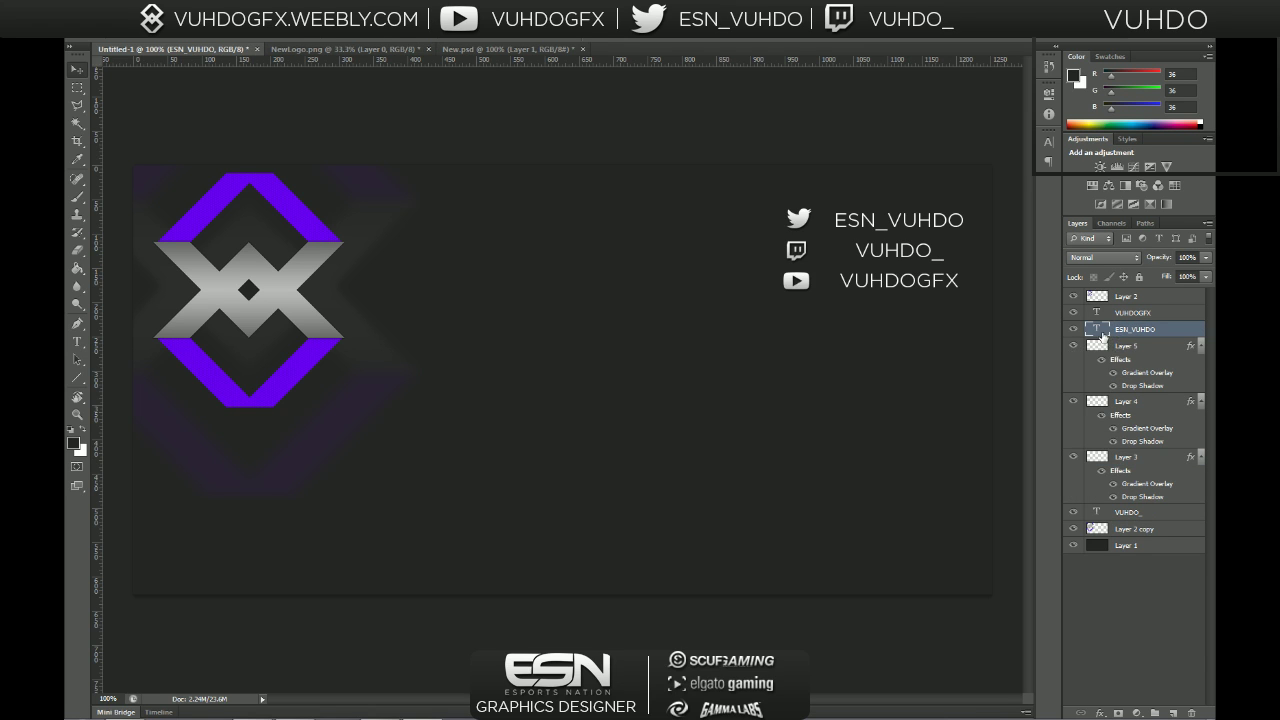
click(1073, 401)
click(1073, 401)
drag(1120, 402, 1126, 338)
shift+click(1127, 333)
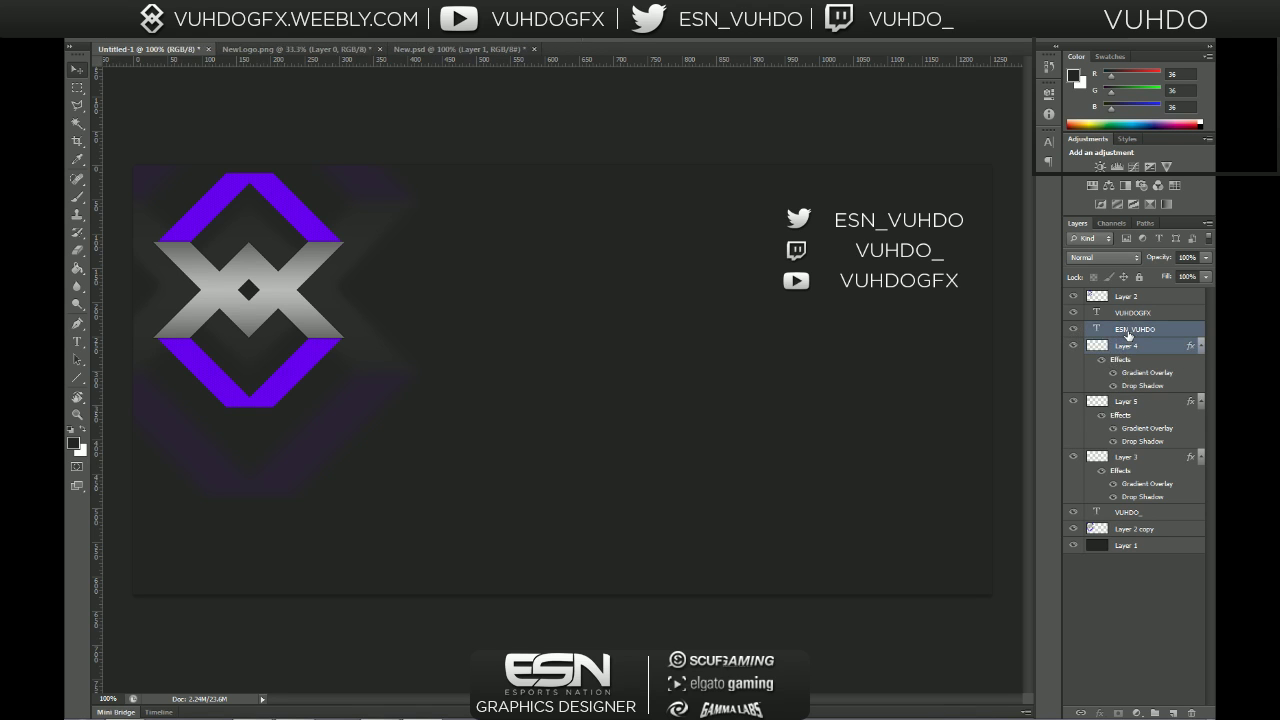
key(ctrl+g)
double_click(1128, 330)
text(Twitter)
key(Return)
- Group VUHDOGFX, Layer 3 and VUHDO_ into Group 1, undoing a rename attempt
drag(1135, 312, 1118, 400)
click(1074, 401)
click(1074, 401)
ctrl+click(1122, 456)
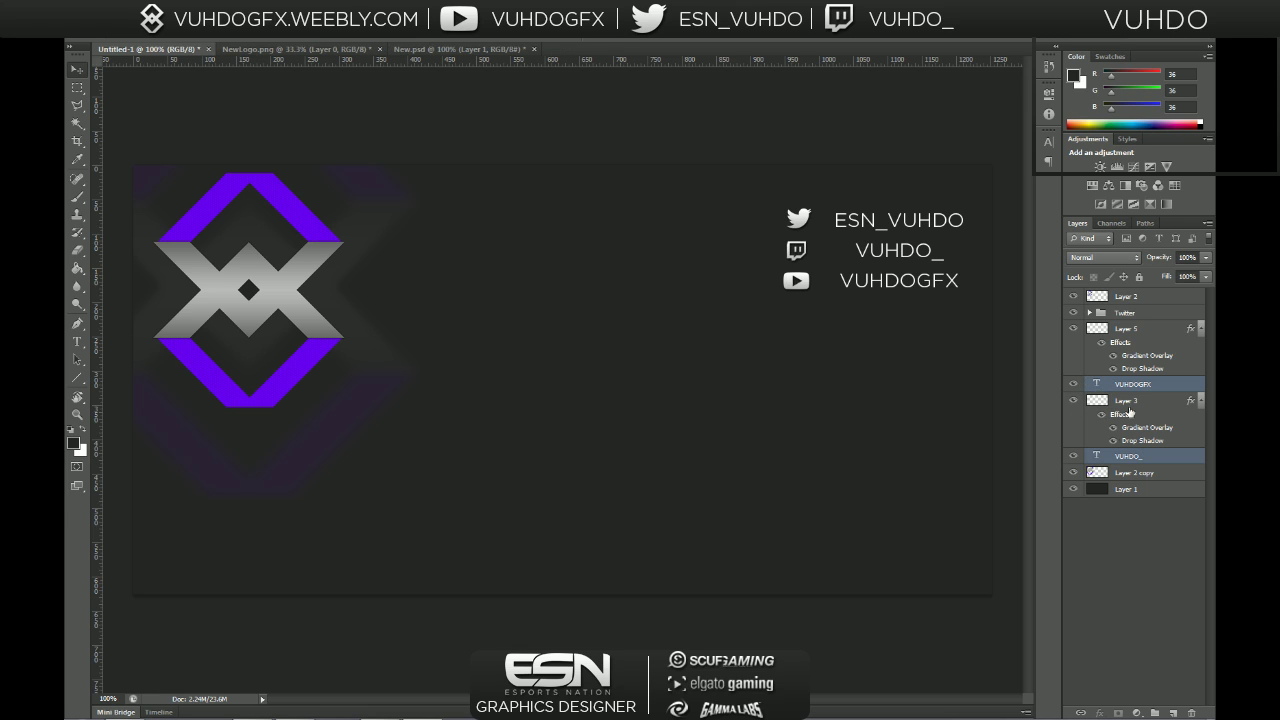
ctrl+click(1131, 402)
key(ctrl+g)
double_click(1128, 388)
text(Twi)
key(Return)
key(ctrl+z)
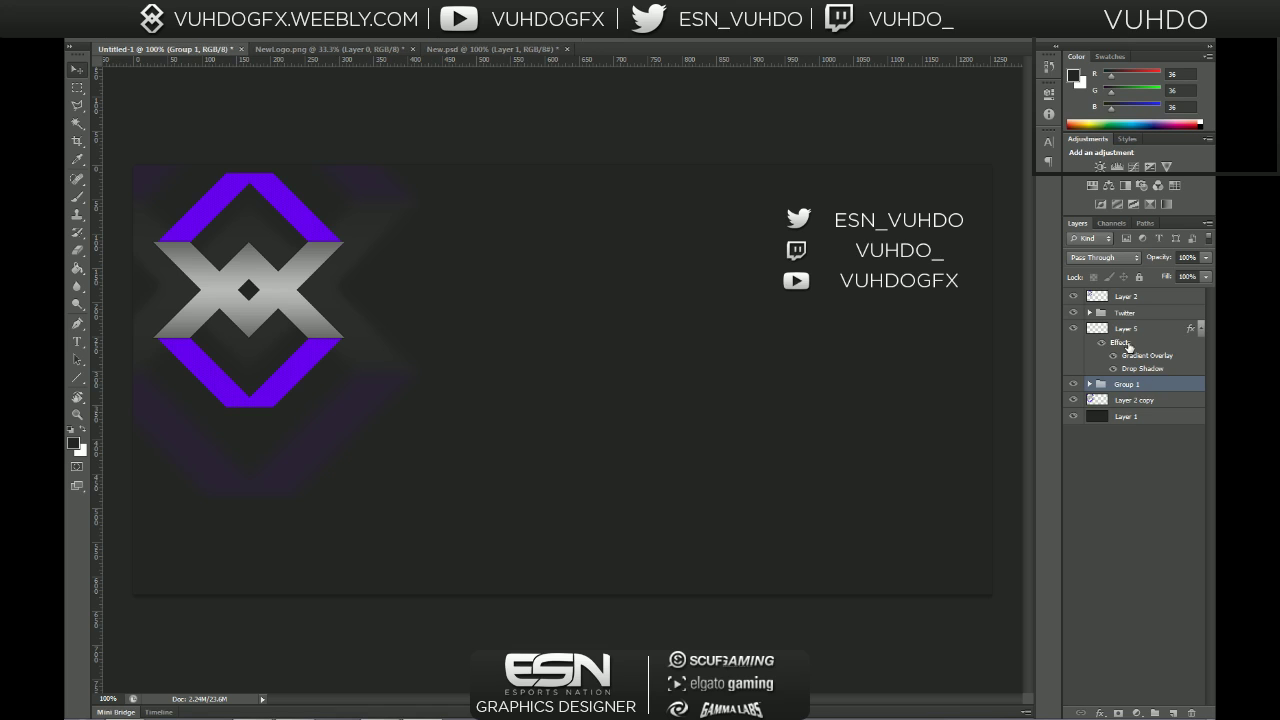
- Move VUHDOGFX out of Group 1 and group it with Layer 5 as 'Youtube'
click(1089, 385)
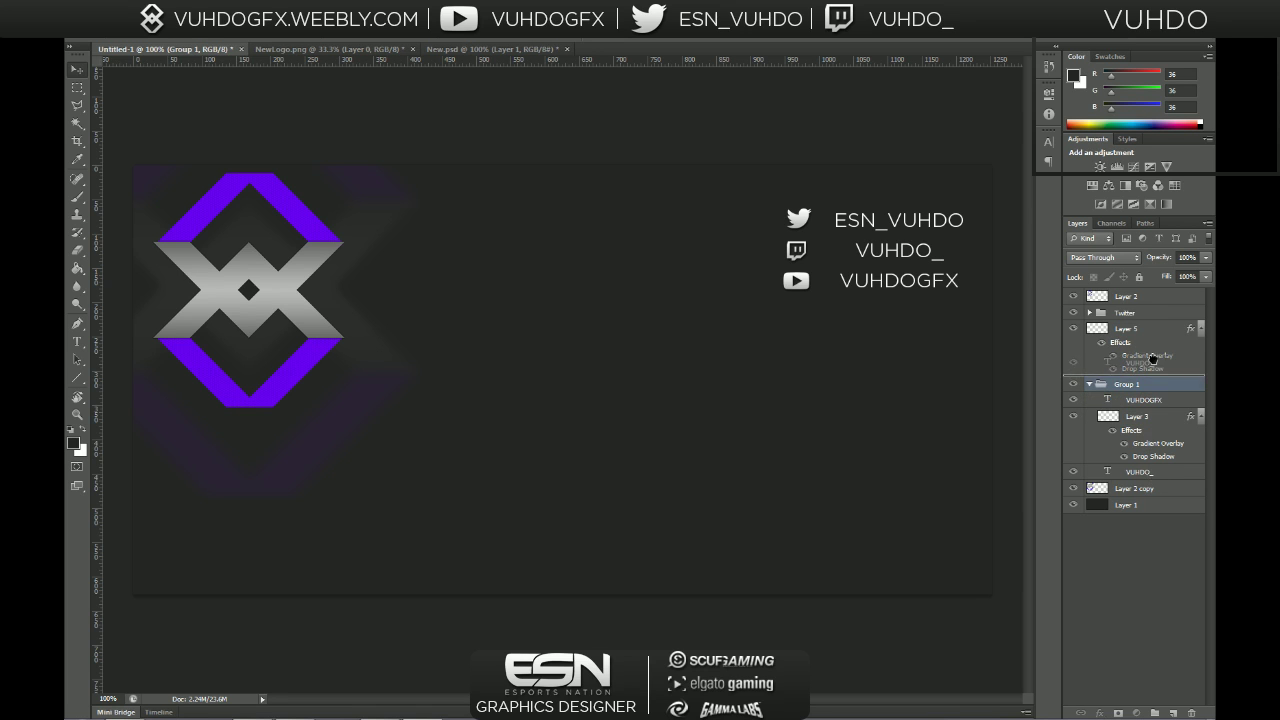
drag(1145, 472, 1143, 342)
click(1073, 328)
click(1073, 328)
click(1073, 344)
click(1073, 344)
click(1115, 342)
click(1115, 330)
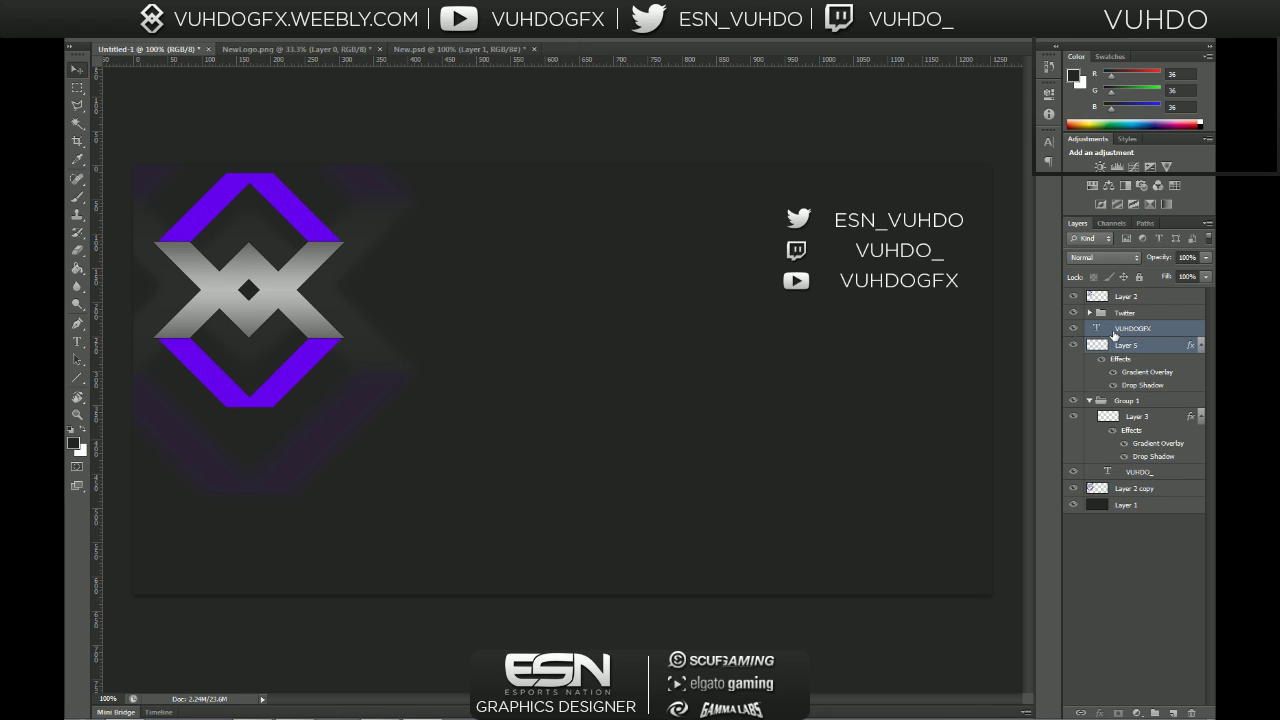
key(ctrl+g)
double_click(1124, 328)
text(Voutube)
key(Return)
- Collapse Group 1 and rename it to 'Twitch'
click(1114, 345)
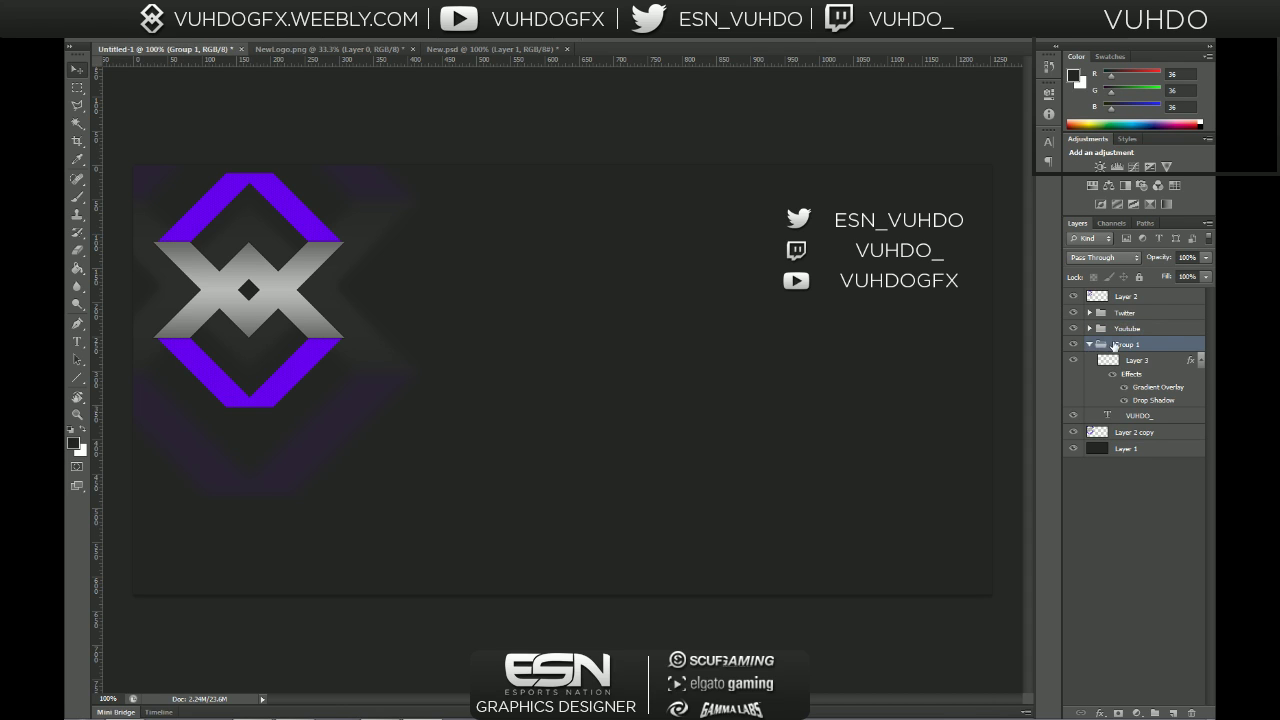
click(1090, 344)
double_click(1127, 344)
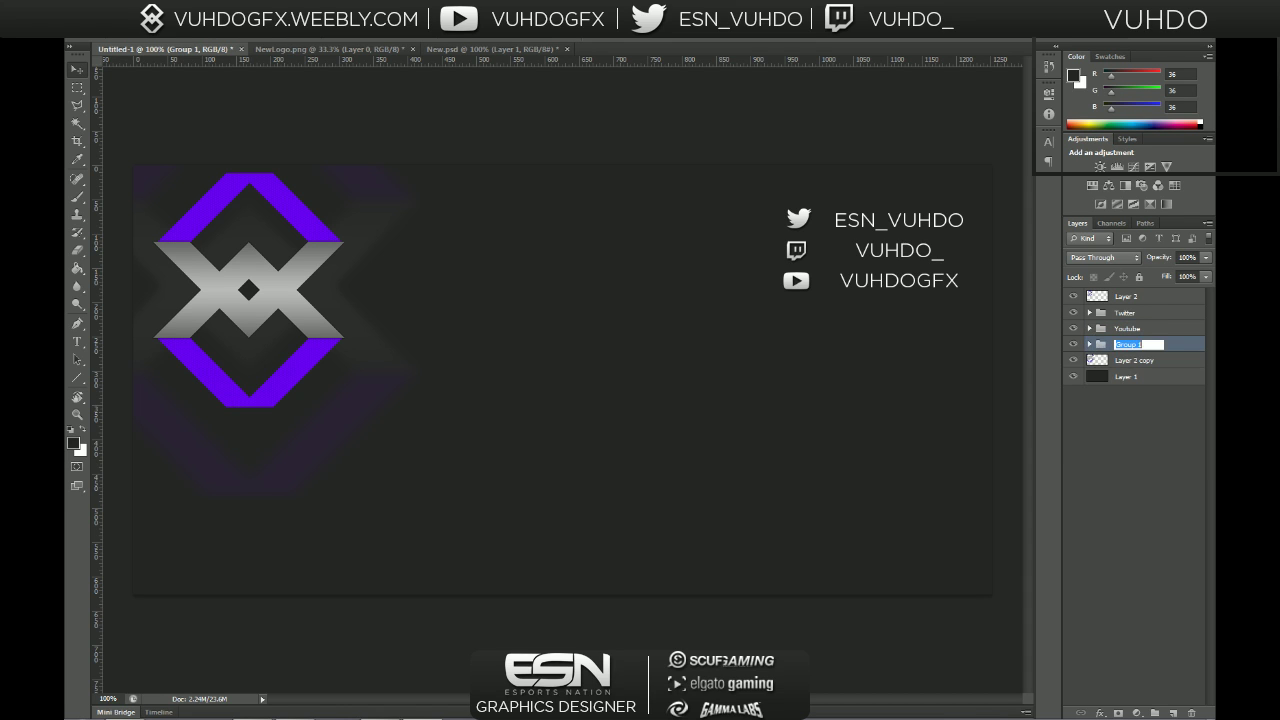
text(Twitch)
key(Return)
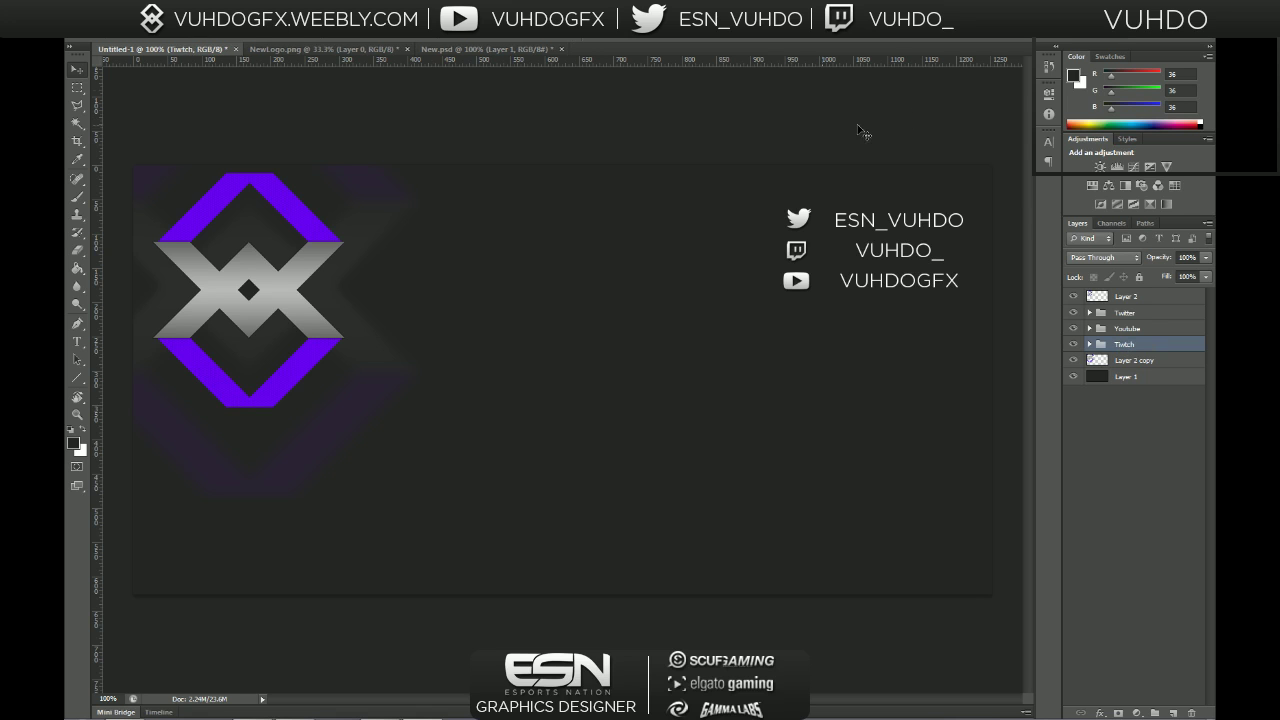
click(497, 49)
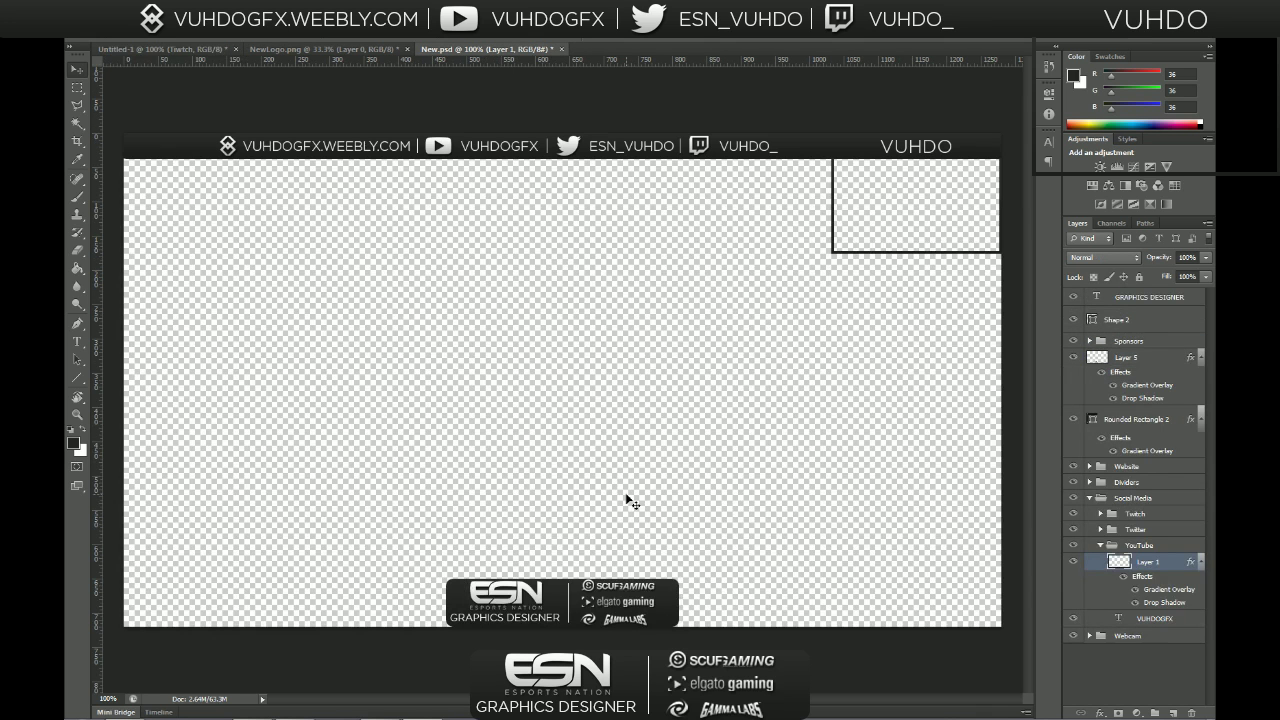
- Drag the Sponsors group from New.psd into the header, after undoing a Social Media drag
click(1089, 498)
drag(593, 414, 570, 275)
key(ctrl+z)
click(1128, 341)
drag(615, 600, 863, 353)
key(ctrl+r)
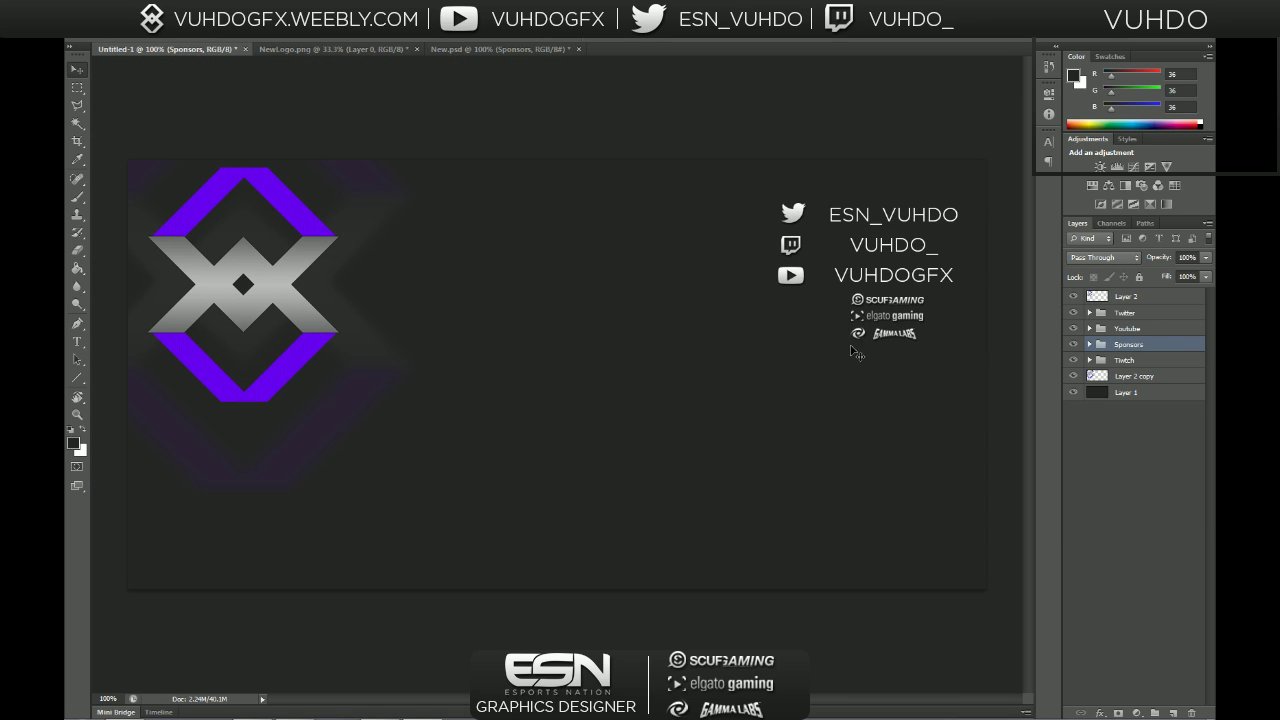
key(ctrl+t)
key(Return)
- Turn on CMYK proof colours, cancel the sponsor logo adjustment and delete the Sponsors group
key(ctrl+y)
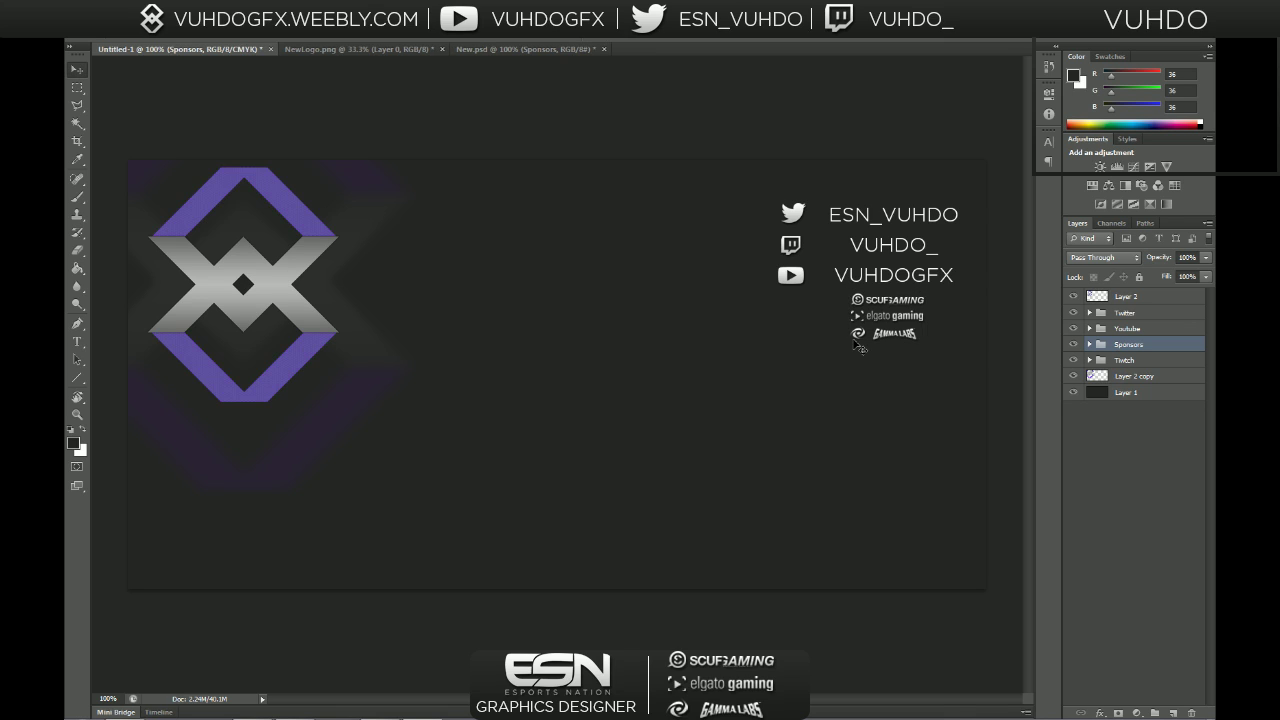
key(ctrl+t)
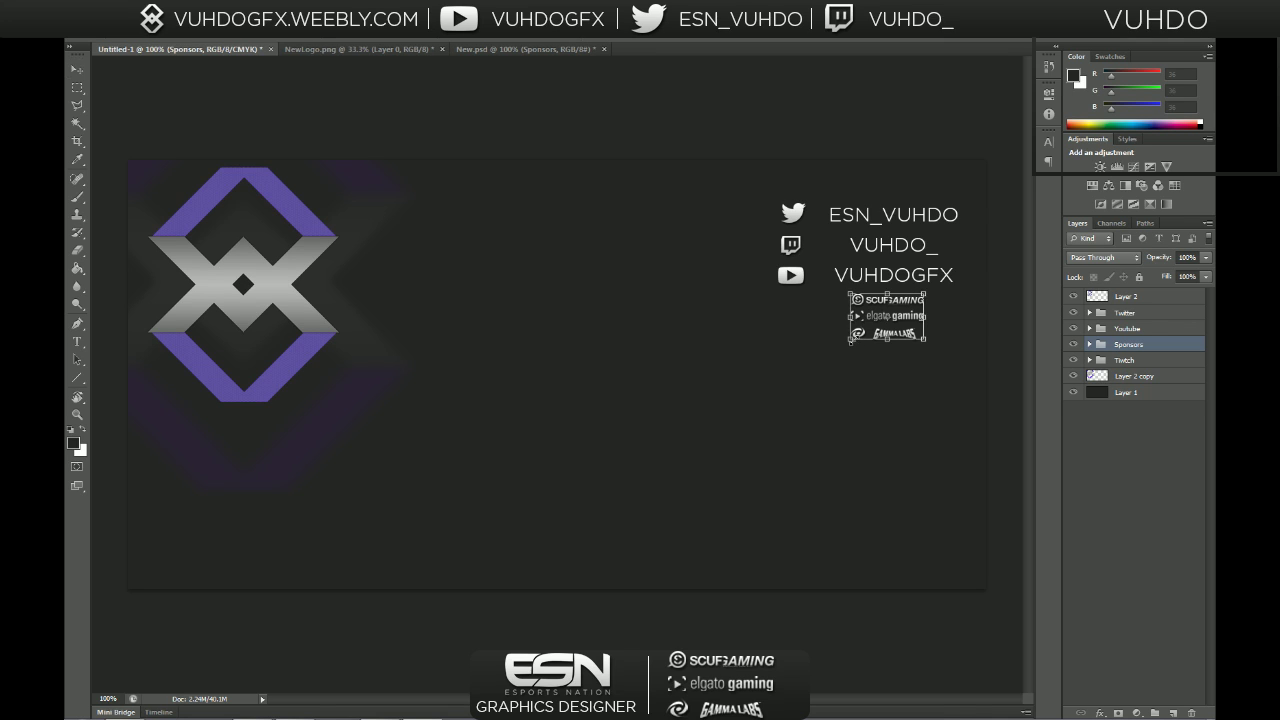
key(ctrl+r)
drag(880, 345, 908, 358)
key(Escape)
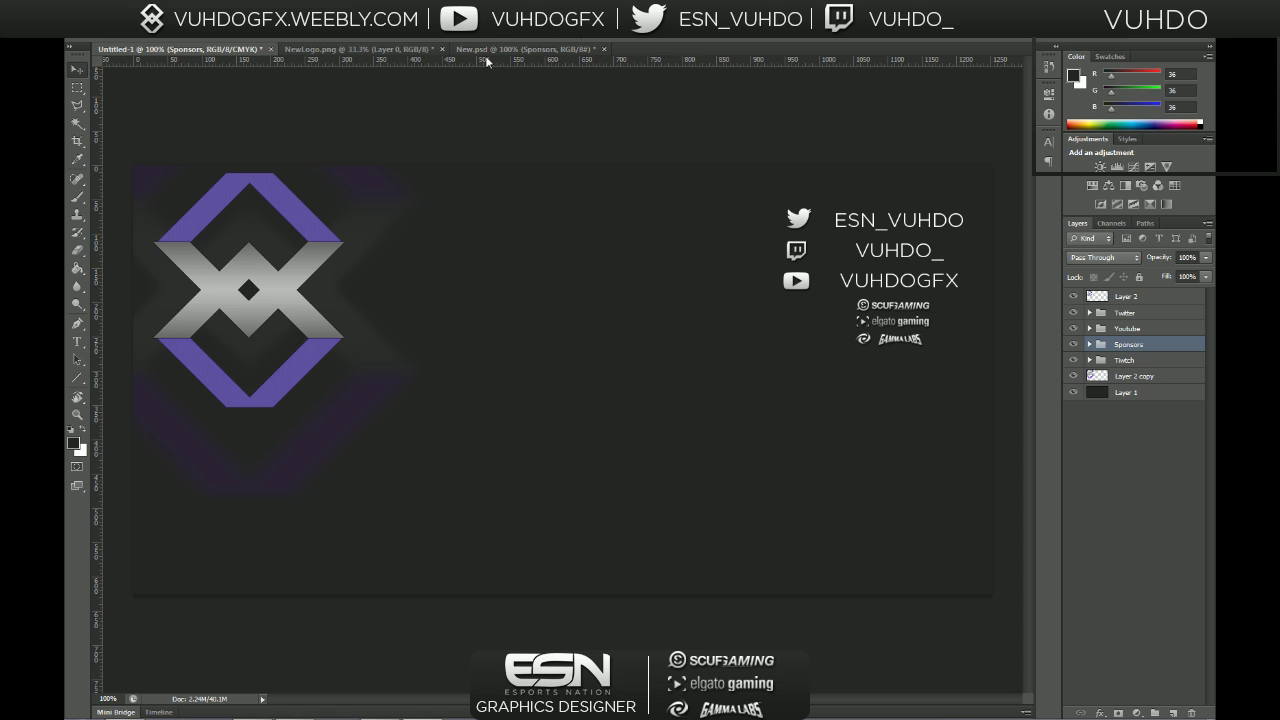
key(Delete)
- In New.psd, select the GRAPHICS DESIGNER, Shape 2 and Sponsors layers together
click(517, 49)
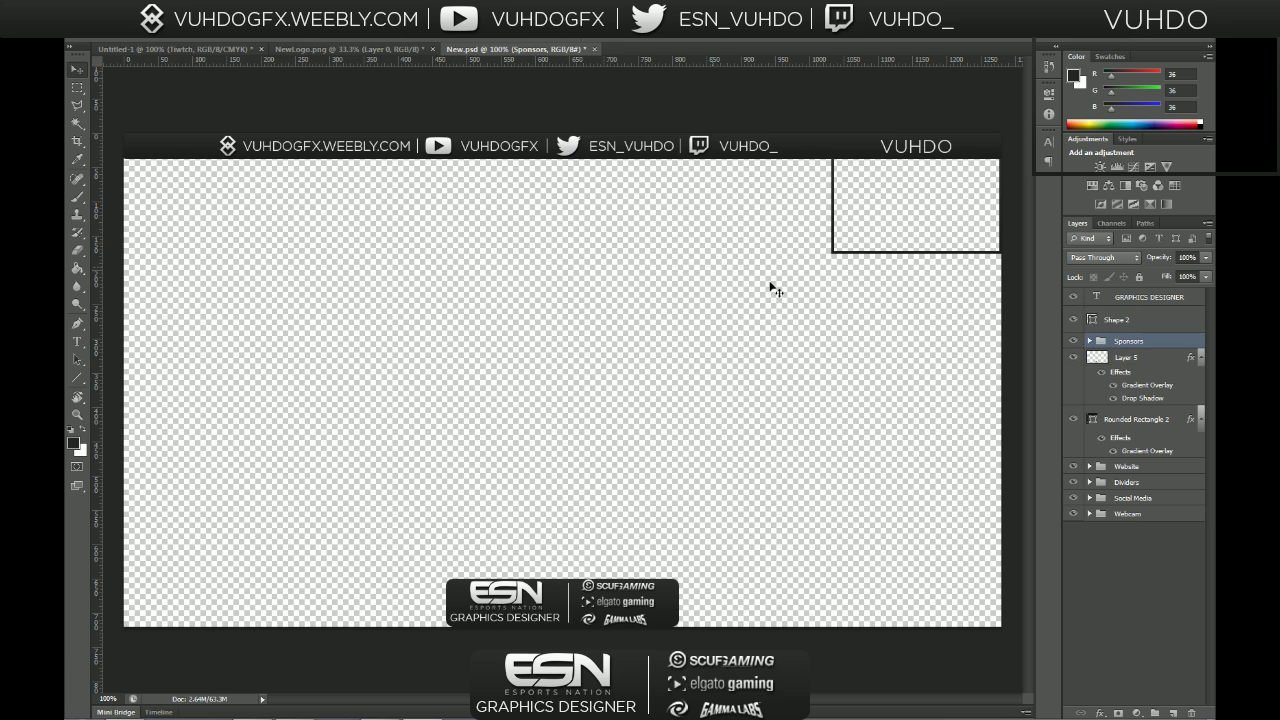
click(1073, 297)
click(1073, 297)
click(1073, 298)
click(1073, 298)
click(1127, 300)
shift+click(1122, 320)
shift+click(1124, 342)
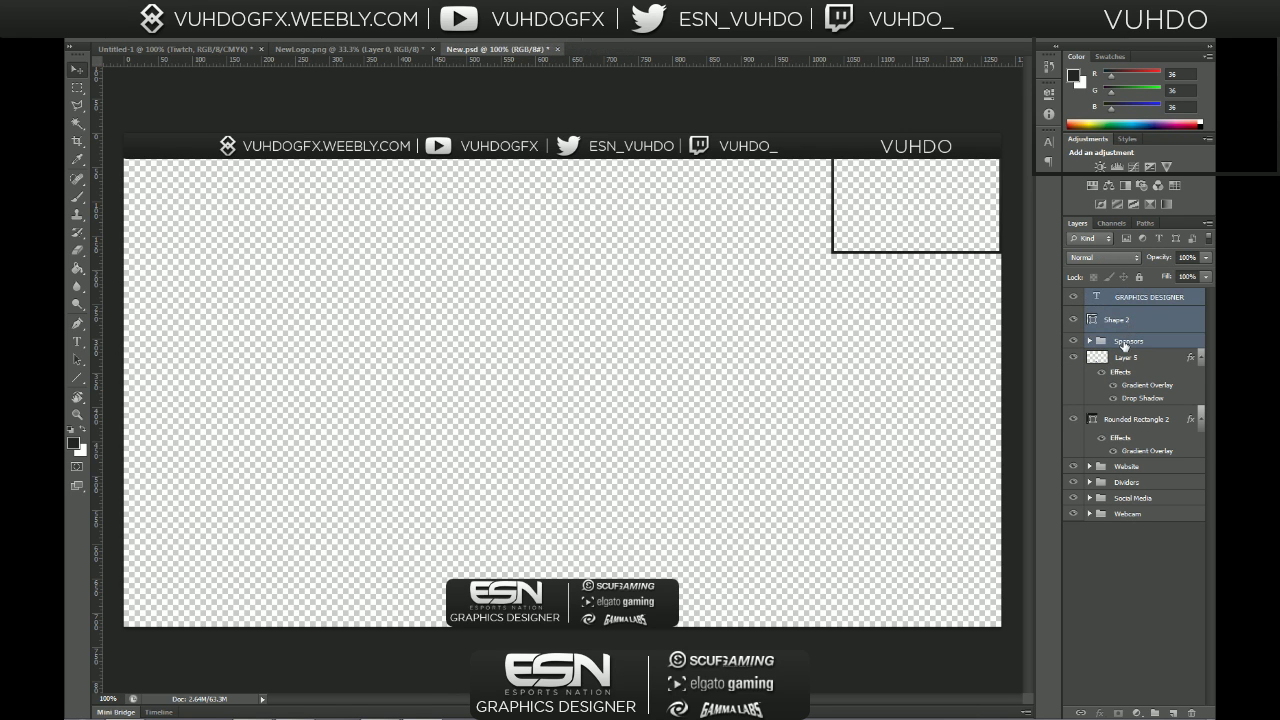
- Drag the ESN and sponsor block into Untitled-1 and nudge it beneath the social handles
drag(586, 351, 920, 346)
drag(857, 306, 896, 364)
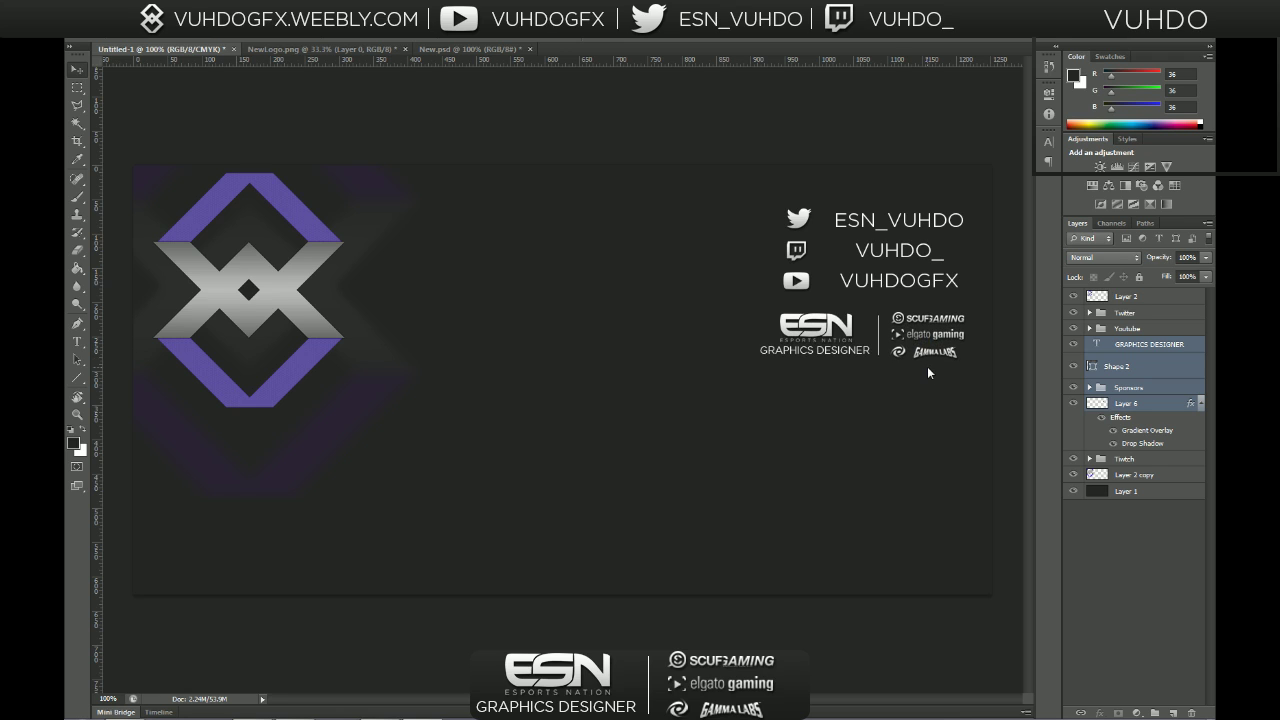
key(Up)
key(Up)
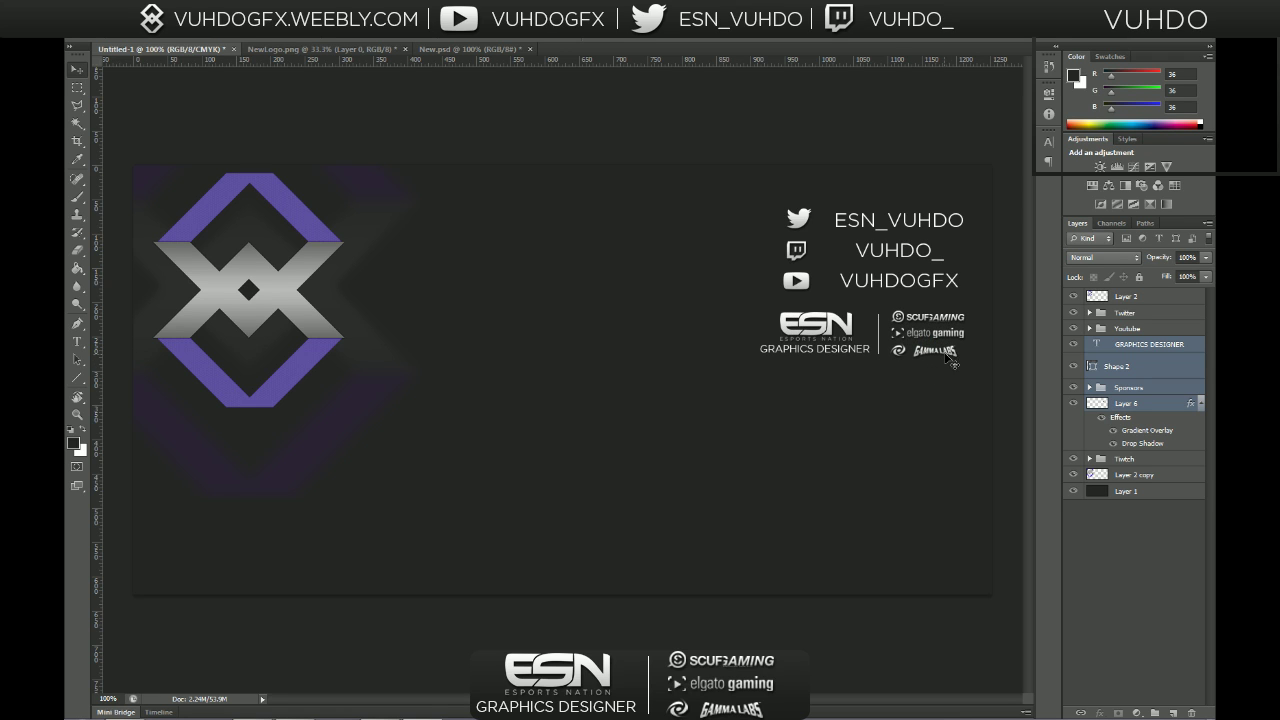
key(Up)
key(Up)
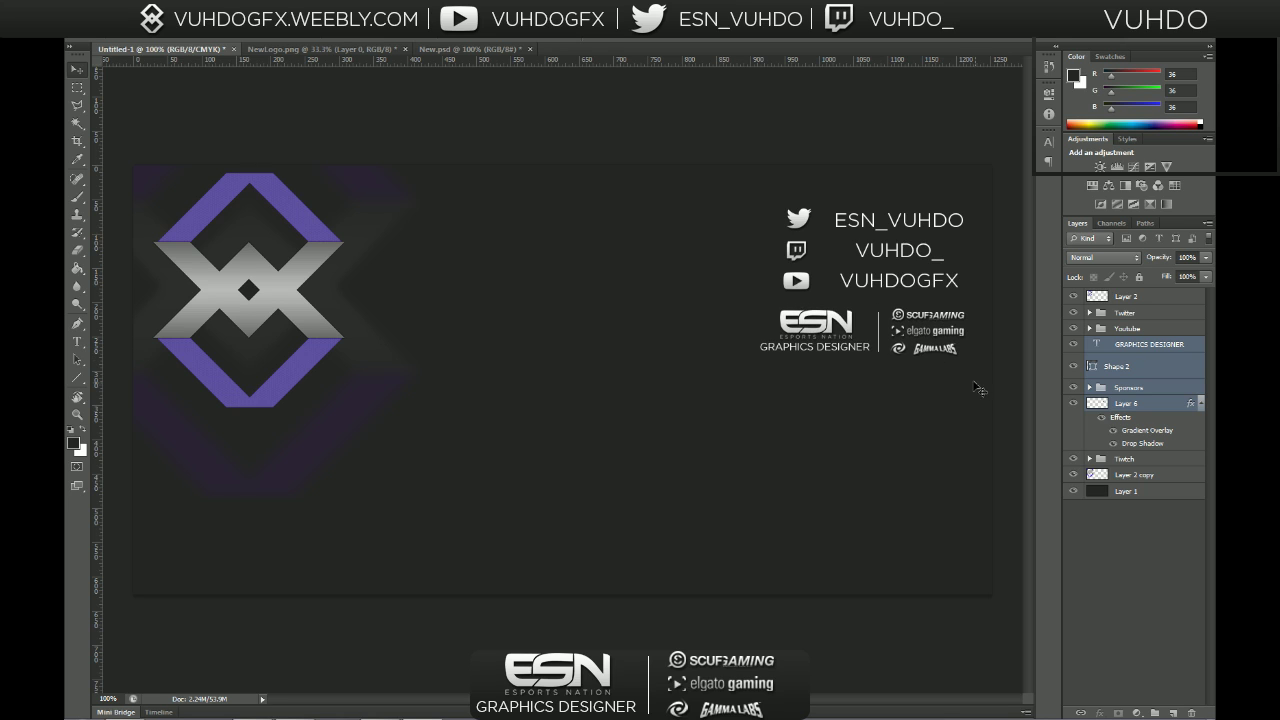
key(Right)
key(Right)
key(Up)
key(Right)
key(Right)
key(Up)
key(Up)
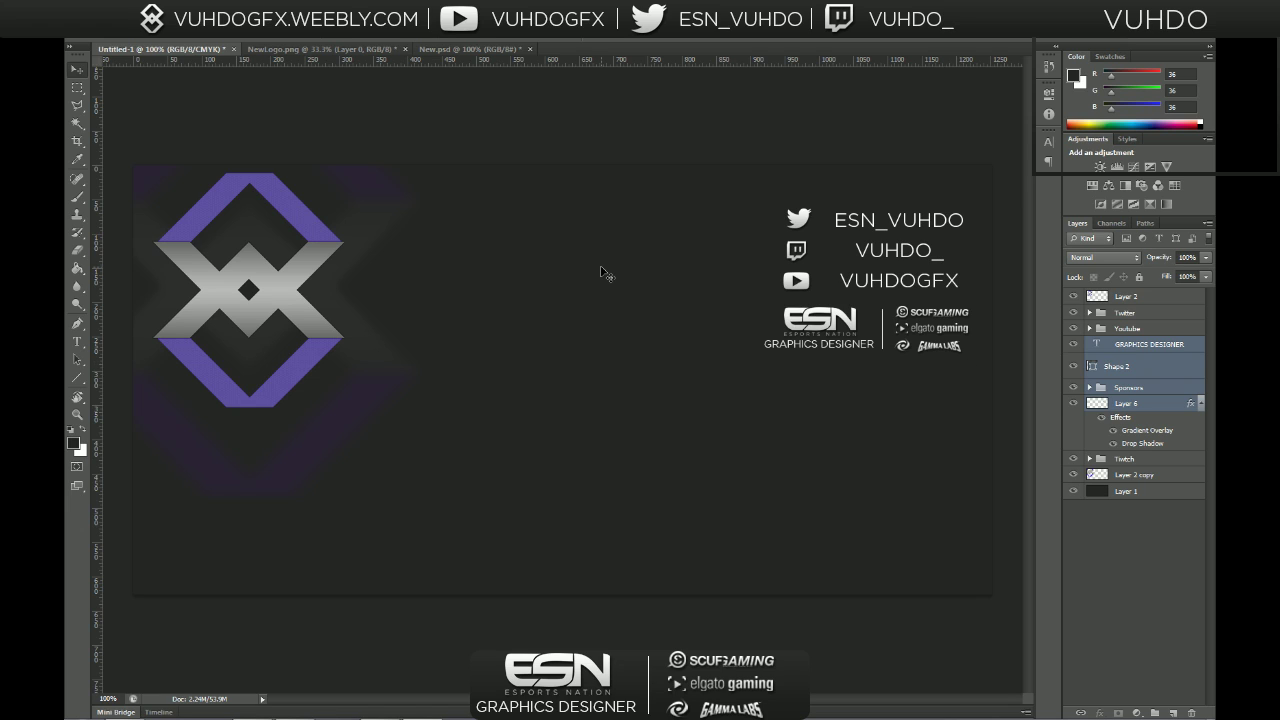
- Group Layer 2 through Layer 2 copy into Group 1, hide it, and select Layer 1
click(1178, 307)
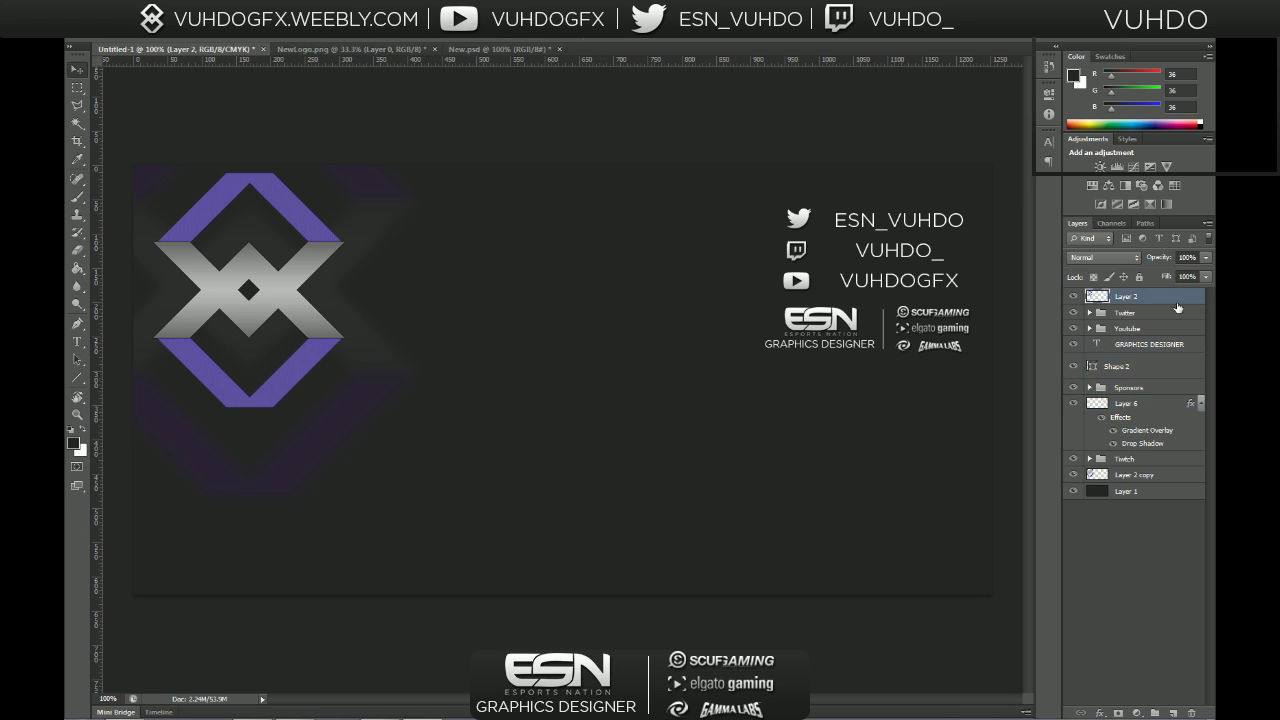
shift+click(1135, 475)
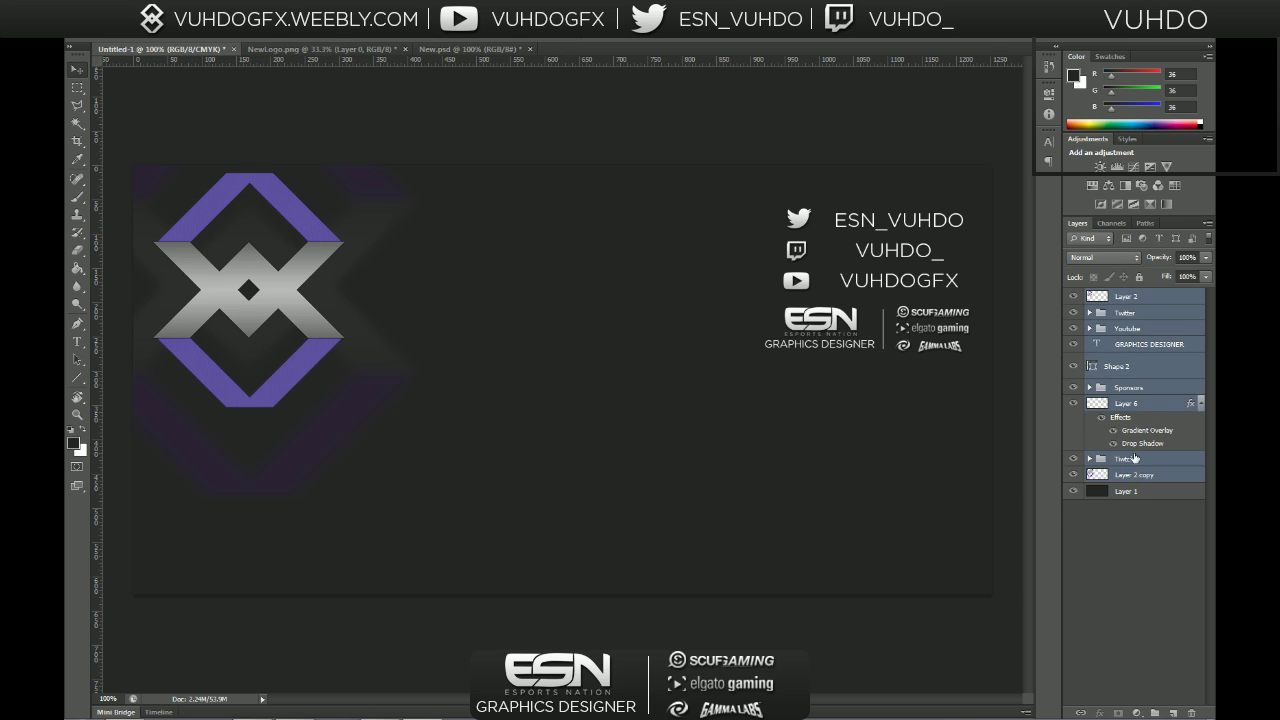
key(ctrl+g)
click(1076, 298)
click(1100, 316)
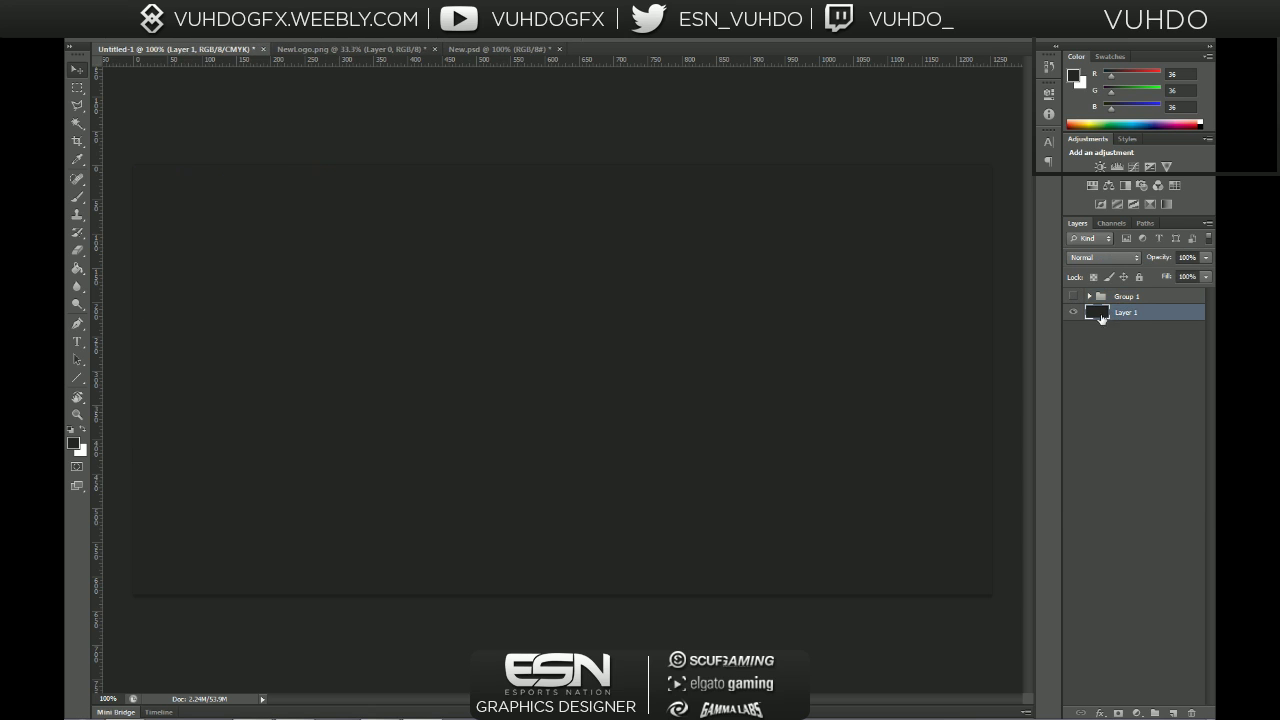